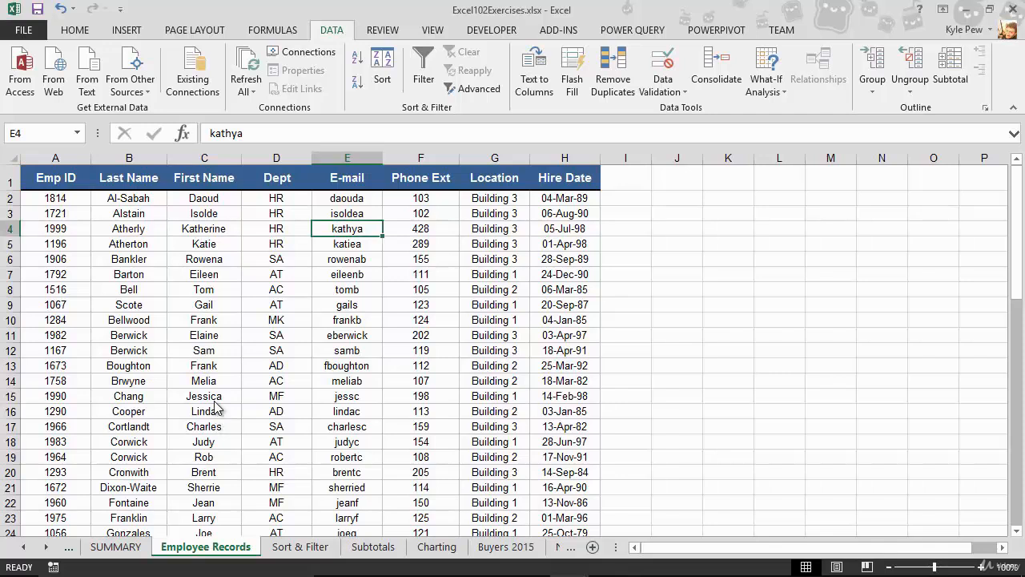
- Shade every other row from row 3 through row 21 of the employee list with a light gray fill
{"action": "left_click", "coordinate": [214, 394]}
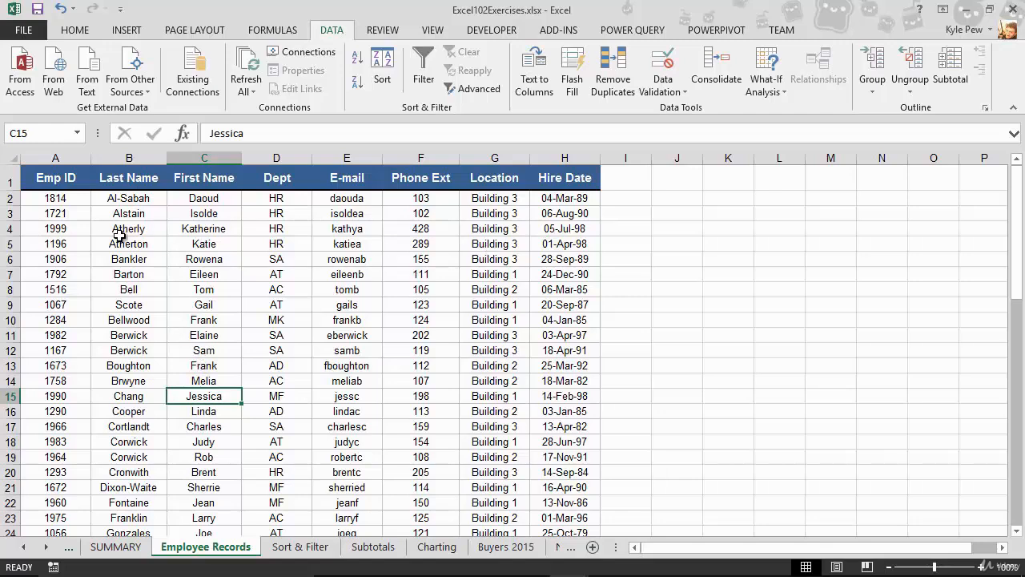
{"action": "left_click", "coordinate": [10, 215]}
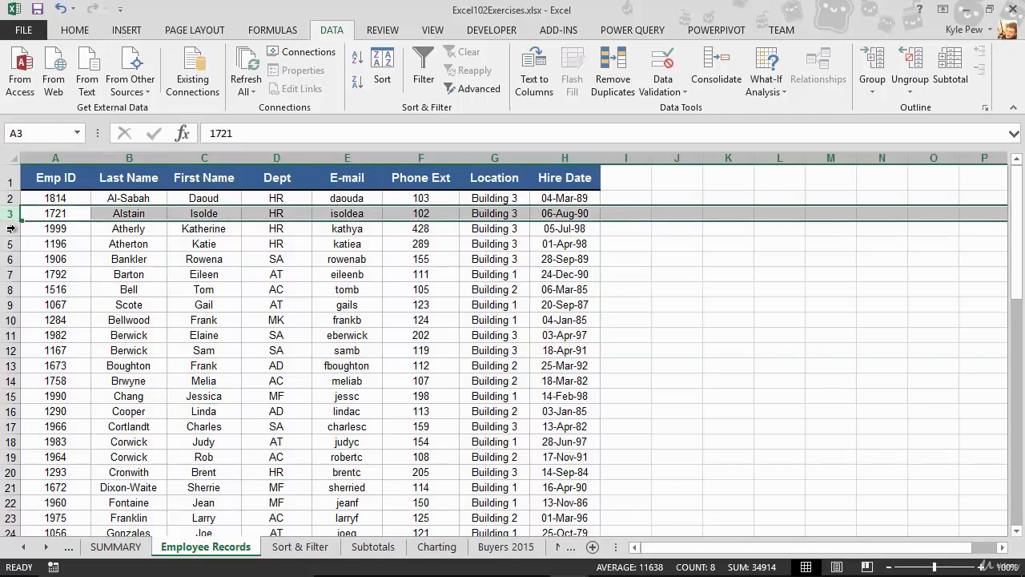
{"action": "left_click", "coordinate": [9, 244], "text": "ctrl"}
{"action": "left_click", "coordinate": [9, 274], "text": "ctrl"}
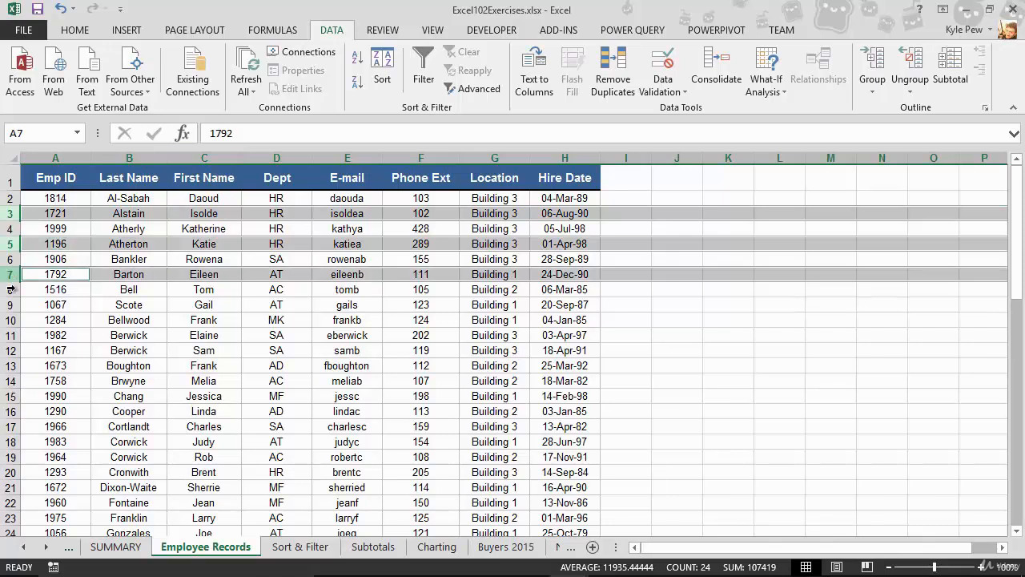
{"action": "left_click", "coordinate": [10, 305], "text": "ctrl"}
{"action": "left_click", "coordinate": [10, 335], "text": "ctrl"}
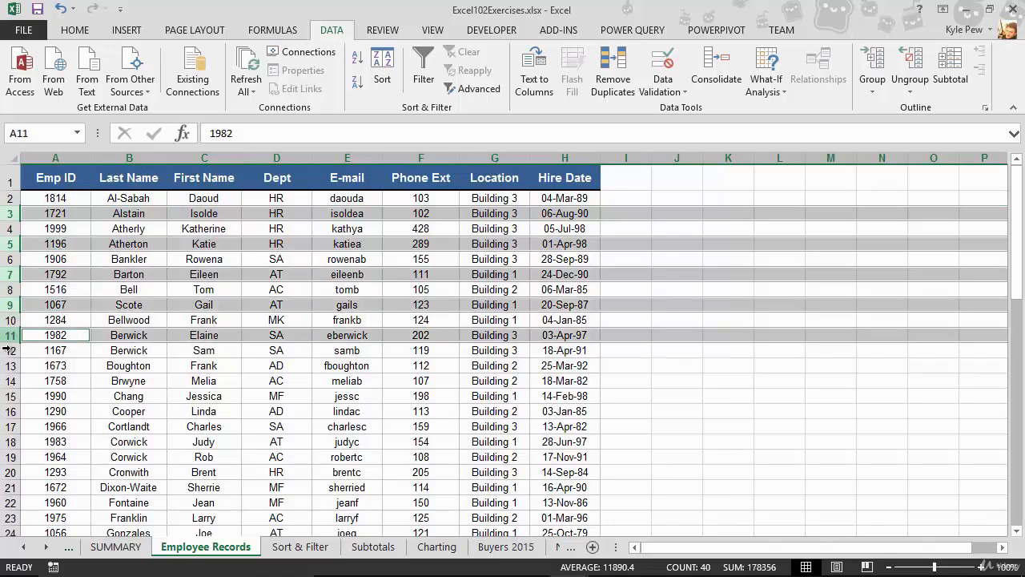
{"action": "left_click", "coordinate": [10, 366], "text": "ctrl"}
{"action": "left_click", "coordinate": [12, 396], "text": "ctrl"}
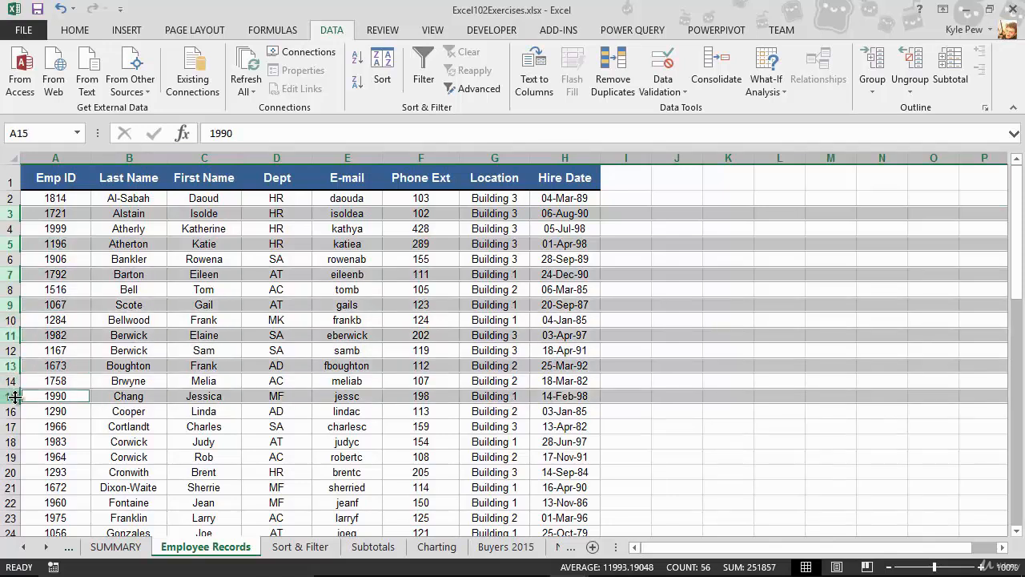
{"action": "left_click", "coordinate": [9, 426], "text": "ctrl"}
{"action": "left_click", "coordinate": [9, 456], "text": "ctrl"}
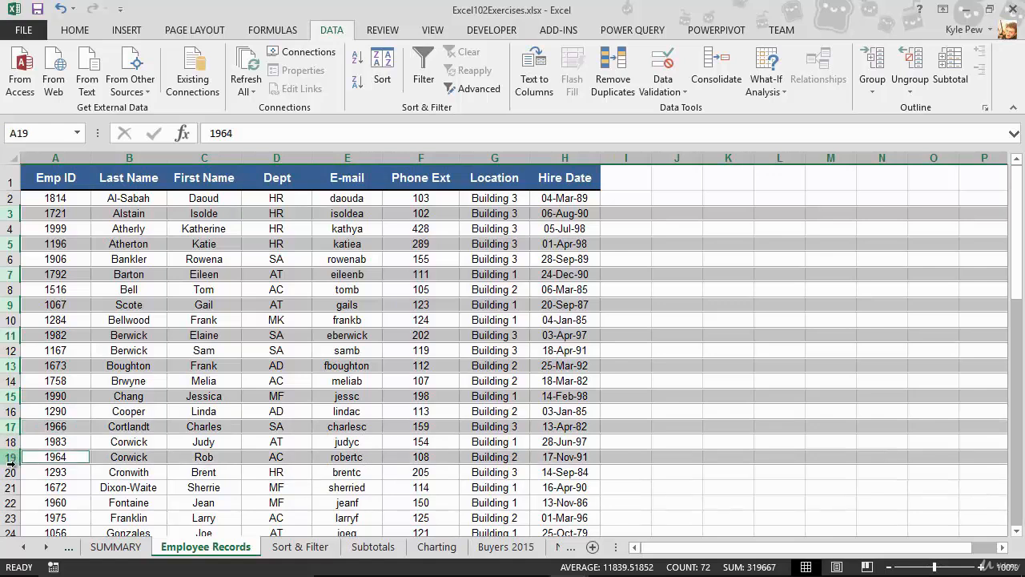
{"action": "left_click", "coordinate": [9, 487], "text": "ctrl"}
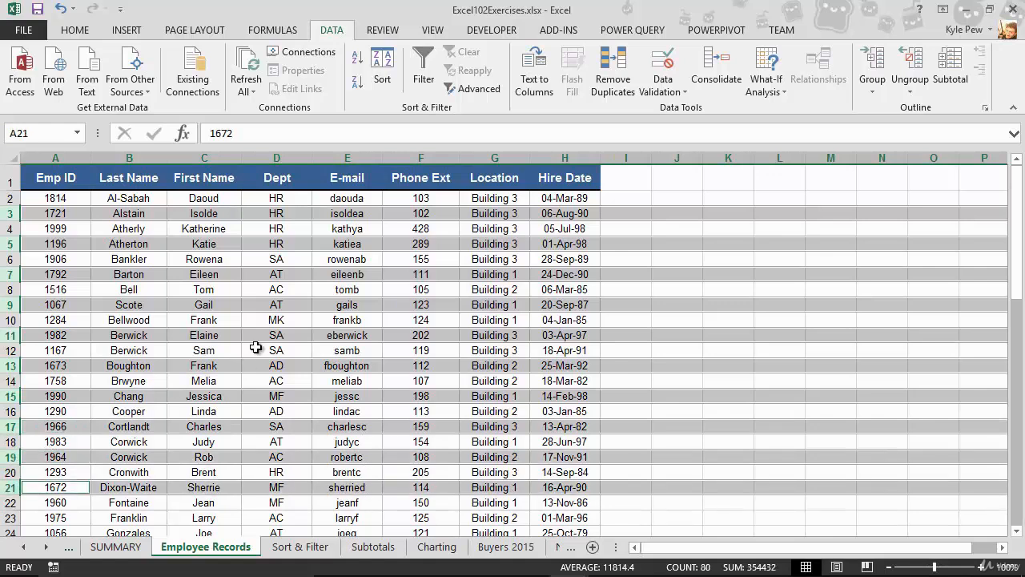
{"action": "left_click", "coordinate": [84, 34]}
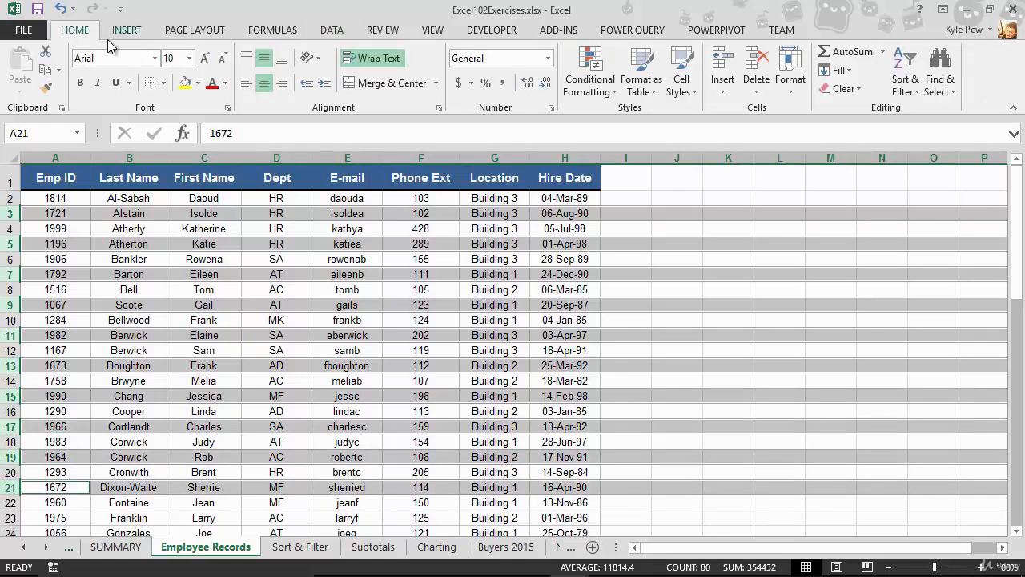
{"action": "left_click", "coordinate": [198, 83]}
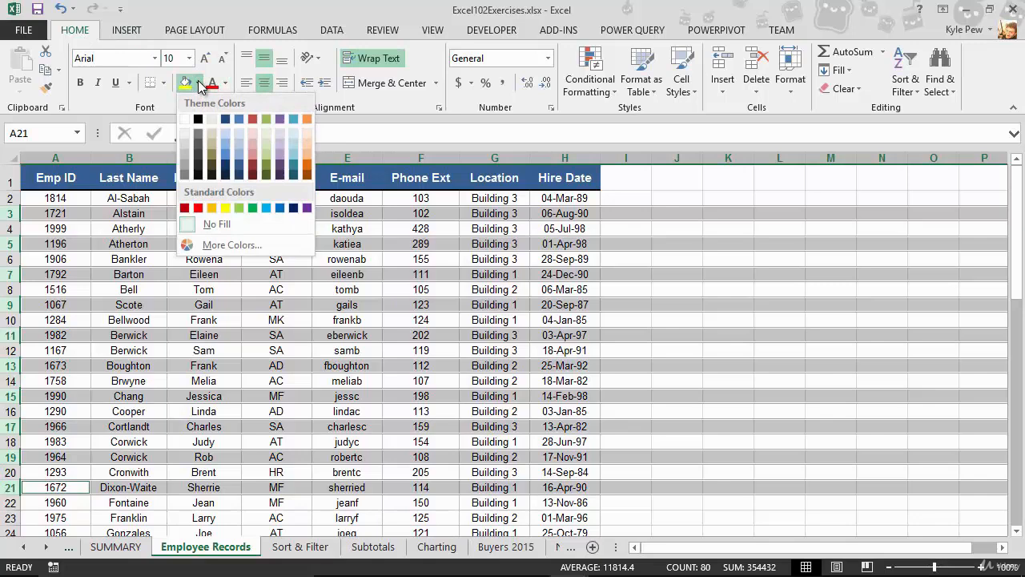
{"action": "left_click", "coordinate": [185, 143]}
{"action": "left_click", "coordinate": [181, 346]}
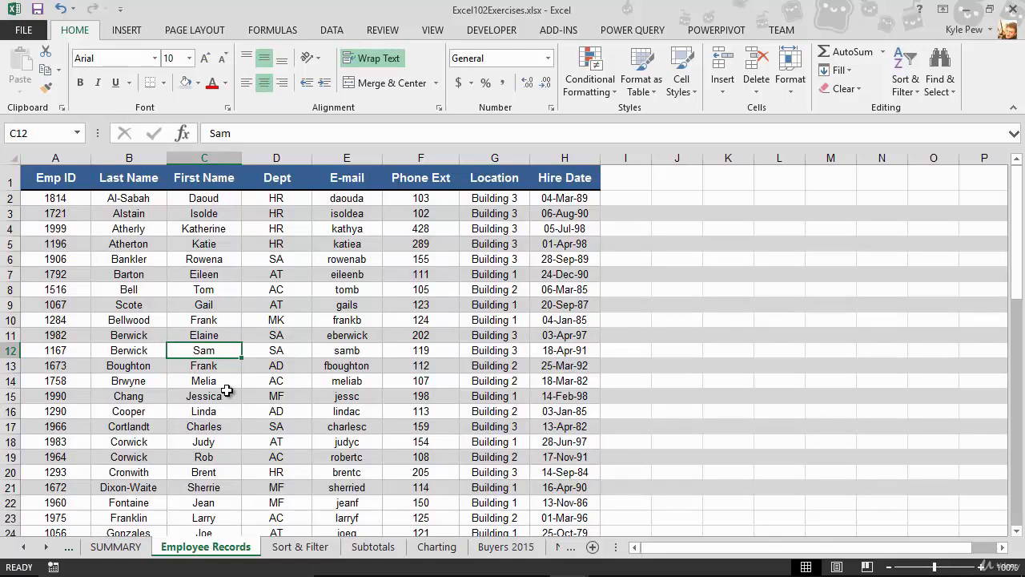
- Sort the employee records by Last Name in ascending order and check the row shading throughout the list
{"action": "left_click", "coordinate": [152, 245]}
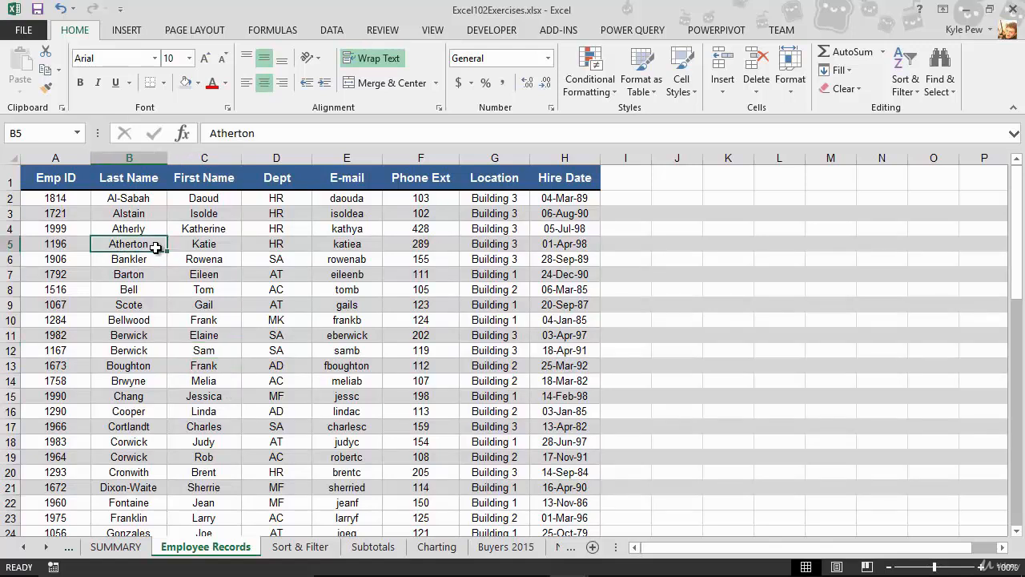
{"action": "left_click", "coordinate": [328, 30]}
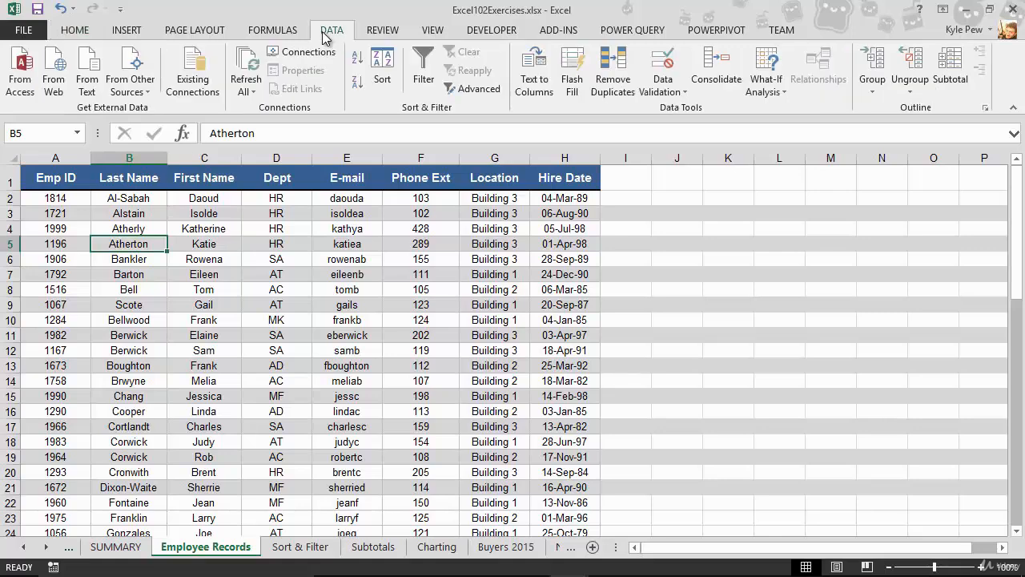
{"action": "left_click", "coordinate": [357, 64]}
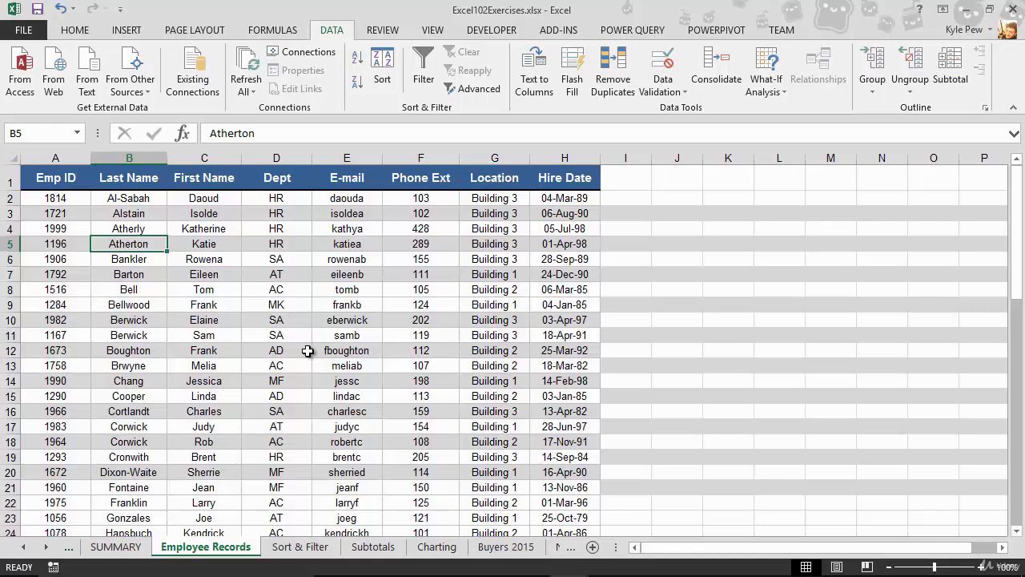
{"action": "scroll", "coordinate": [308, 351], "scroll_direction": "down", "scroll_amount": 7}
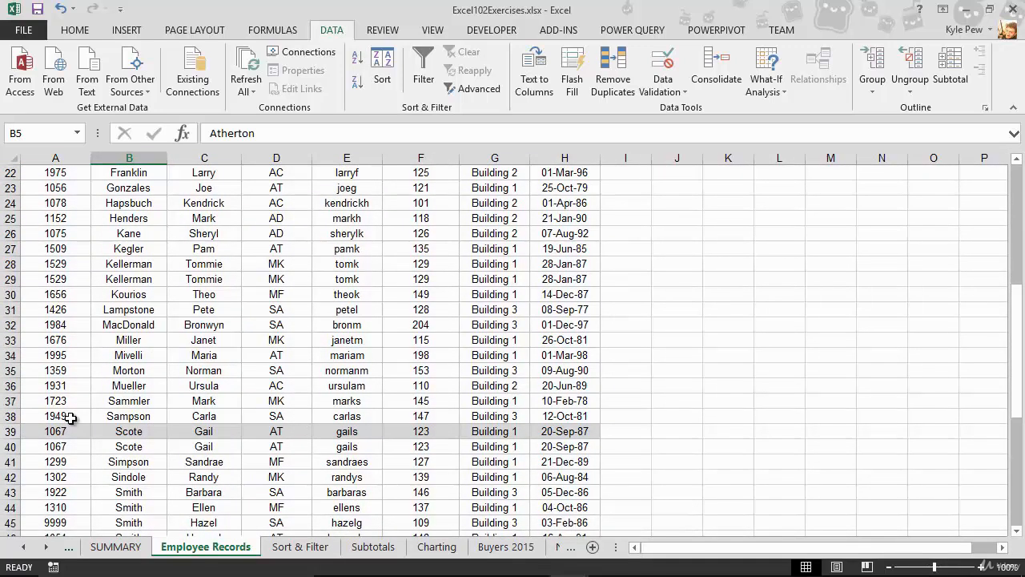
{"action": "scroll", "coordinate": [70, 418], "scroll_direction": "down", "scroll_amount": 2}
{"action": "scroll", "coordinate": [70, 417], "scroll_direction": "up", "scroll_amount": 6}
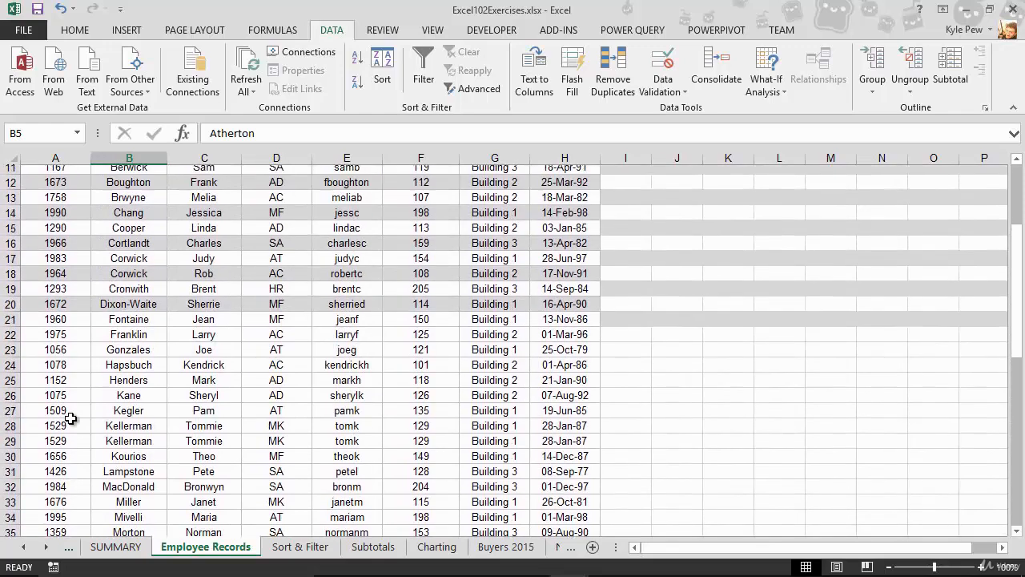
{"action": "scroll", "coordinate": [70, 418], "scroll_direction": "up", "scroll_amount": 4}
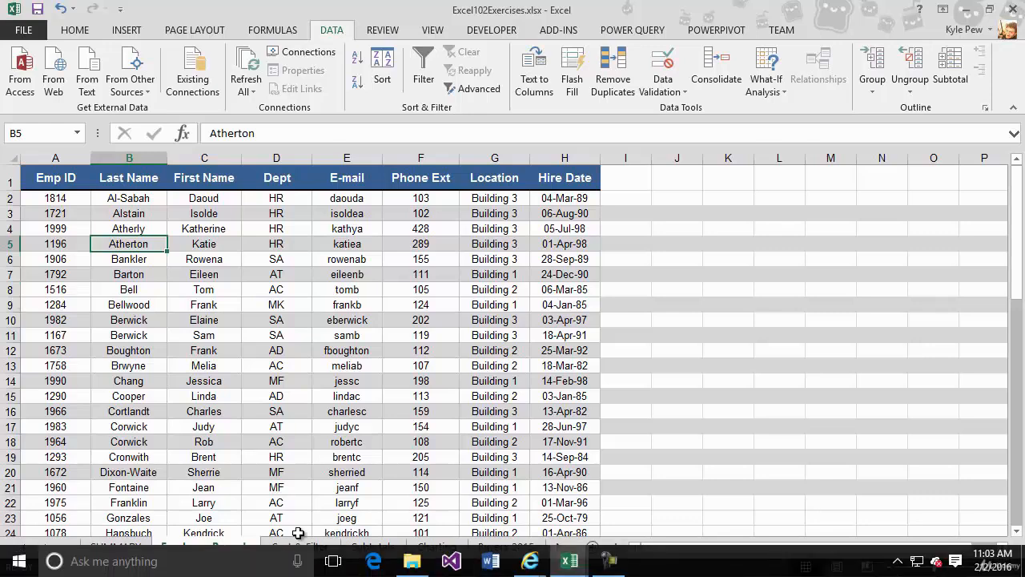
- Undo the sort and the row shading, and turn off filtering on the employee table
{"action": "key", "text": "ctrl+z"}
{"action": "key", "text": "ctrl+z"}
{"action": "key", "text": "ctrl+z"}
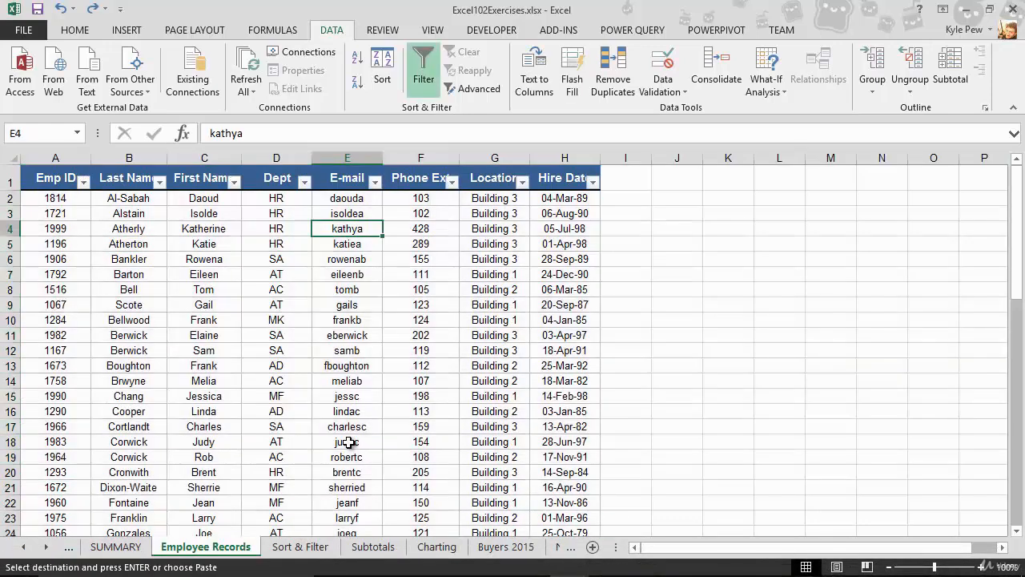
{"action": "left_click", "coordinate": [285, 304]}
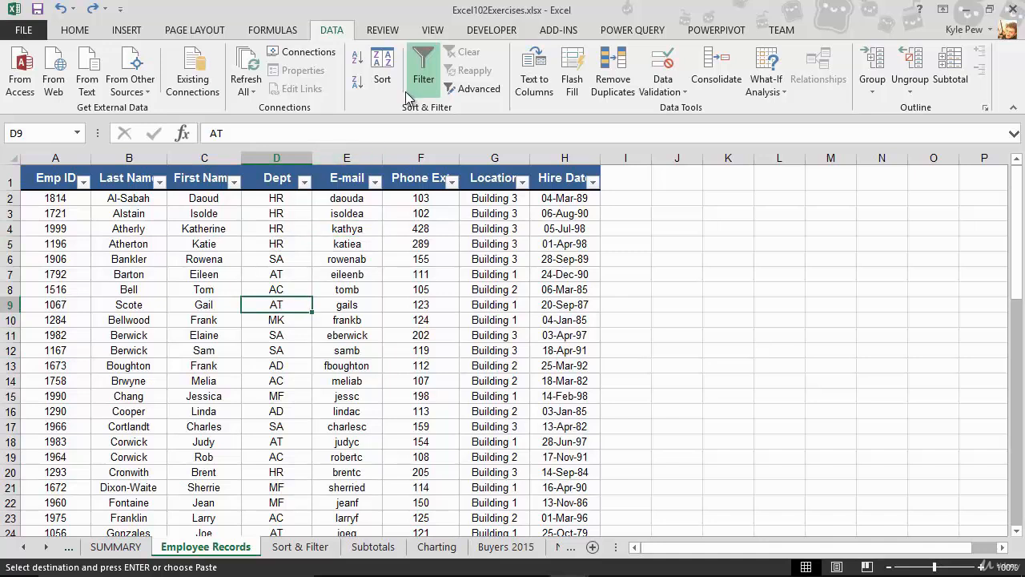
{"action": "left_click", "coordinate": [423, 74]}
{"action": "left_click", "coordinate": [211, 274]}
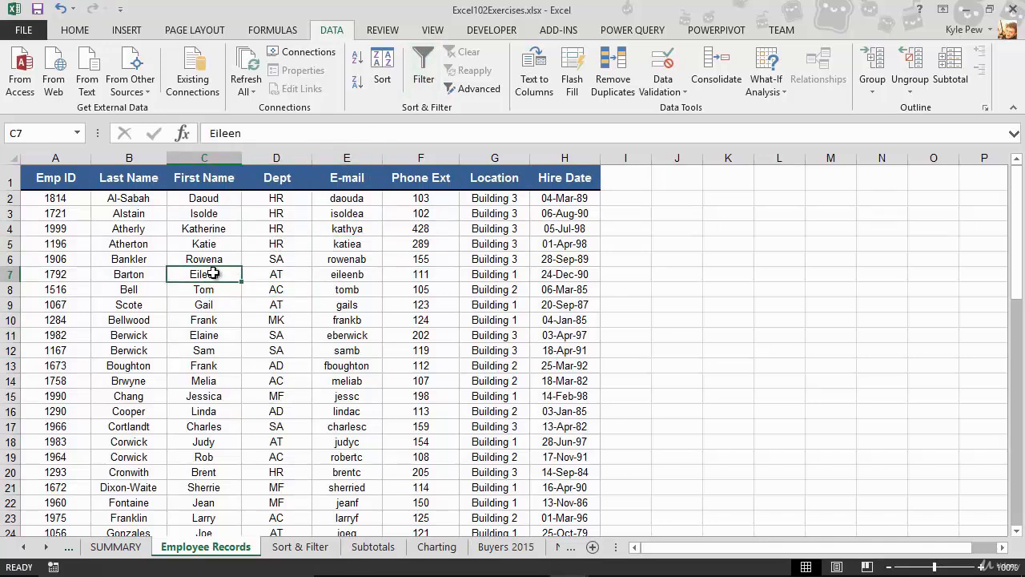
- Enter the formula =COUNT(A2:A52) in cell A53, directly below the Emp ID column
{"action": "scroll", "coordinate": [396, 345], "scroll_direction": "down", "scroll_amount": 8}
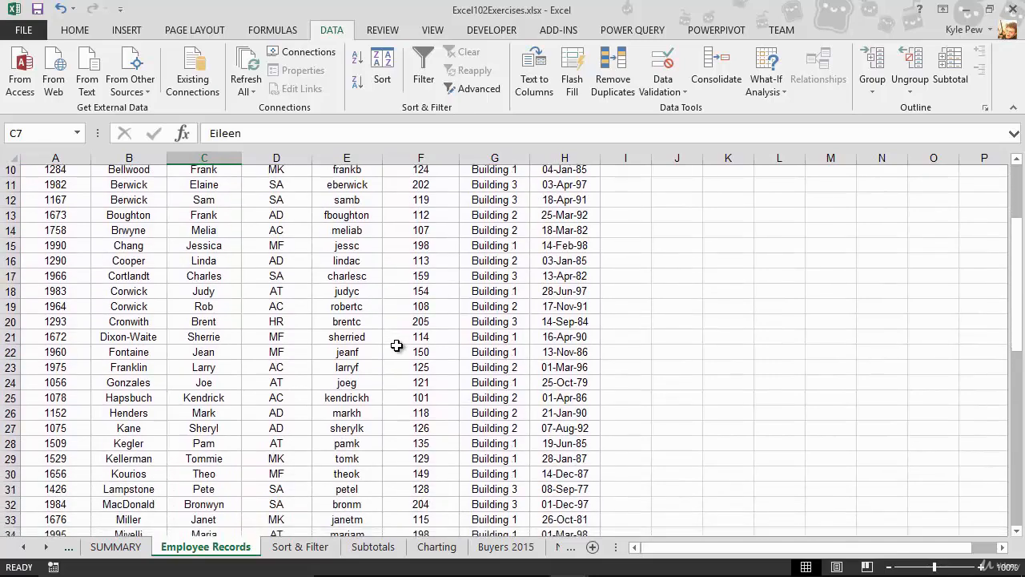
{"action": "scroll", "coordinate": [396, 346], "scroll_direction": "down", "scroll_amount": 3}
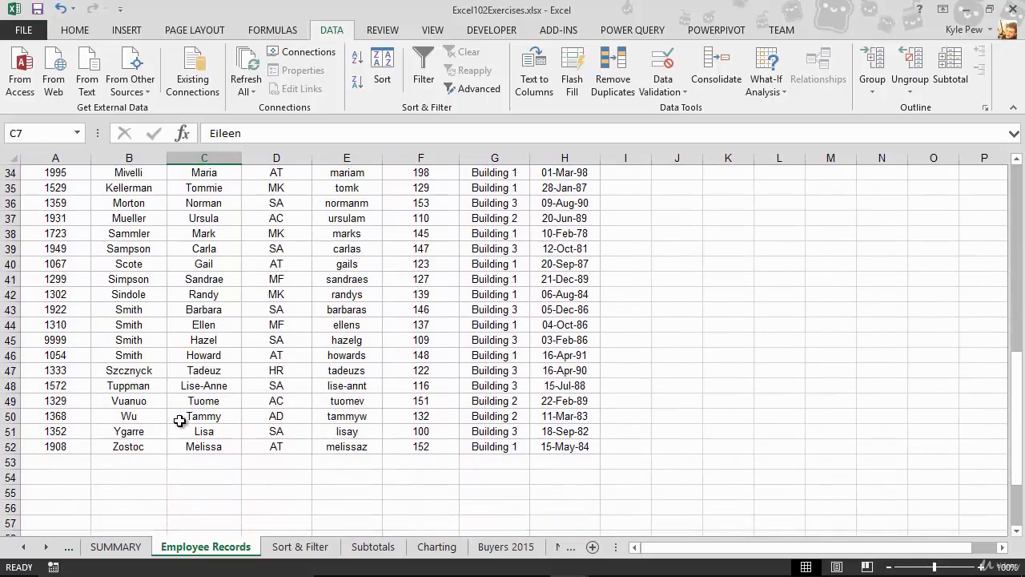
{"action": "left_click", "coordinate": [70, 462]}
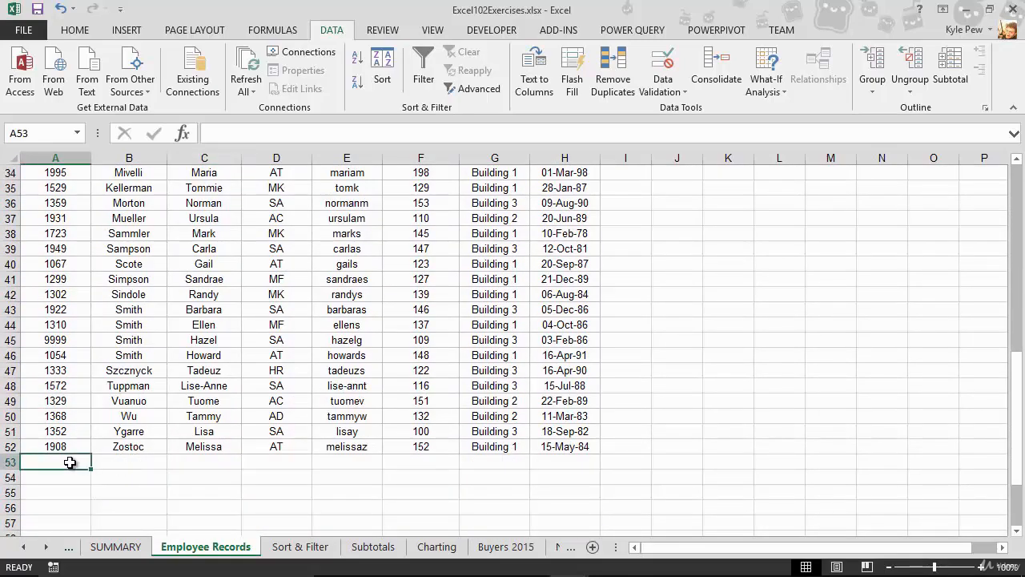
{"action": "type", "text": "=count"}
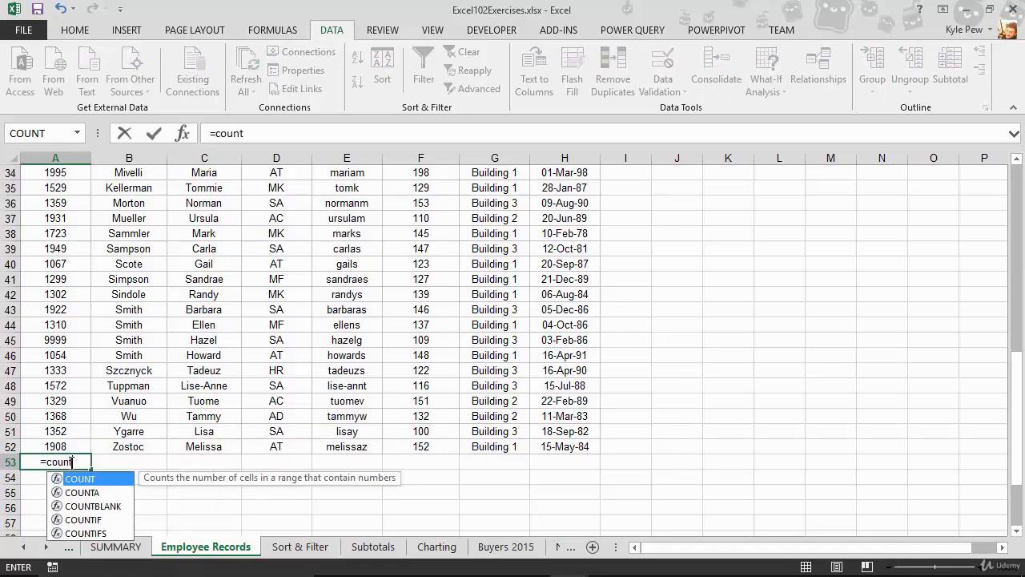
{"action": "type", "text": "("}
{"action": "left_click", "coordinate": [69, 447]}
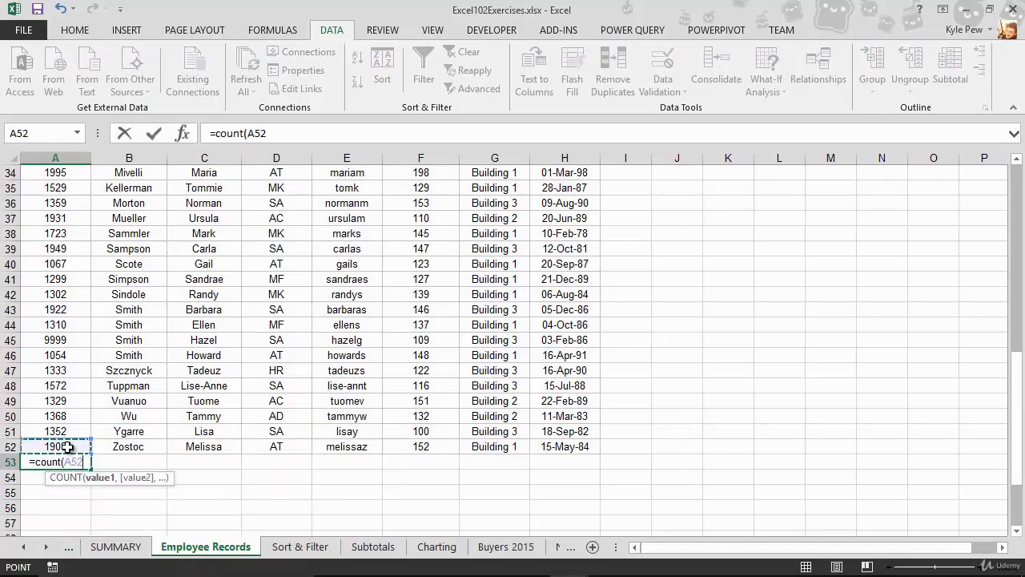
{"action": "key", "text": "ctrl+shift+Up"}
{"action": "key", "text": "shift+Down"}
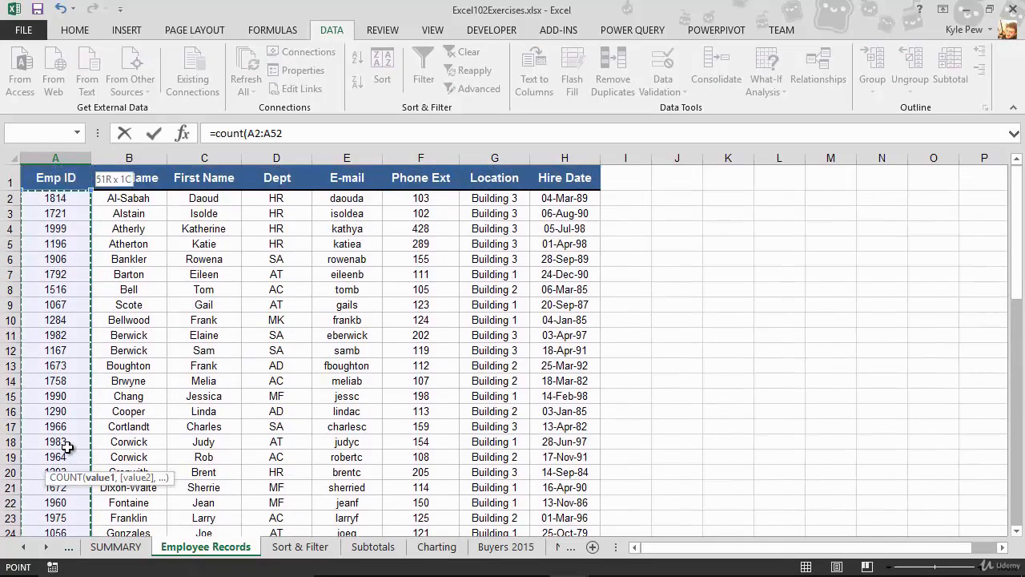
{"action": "key", "text": "Return"}
{"action": "scroll", "coordinate": [69, 447], "scroll_direction": "down", "scroll_amount": 2}
{"action": "left_click", "coordinate": [72, 462]}
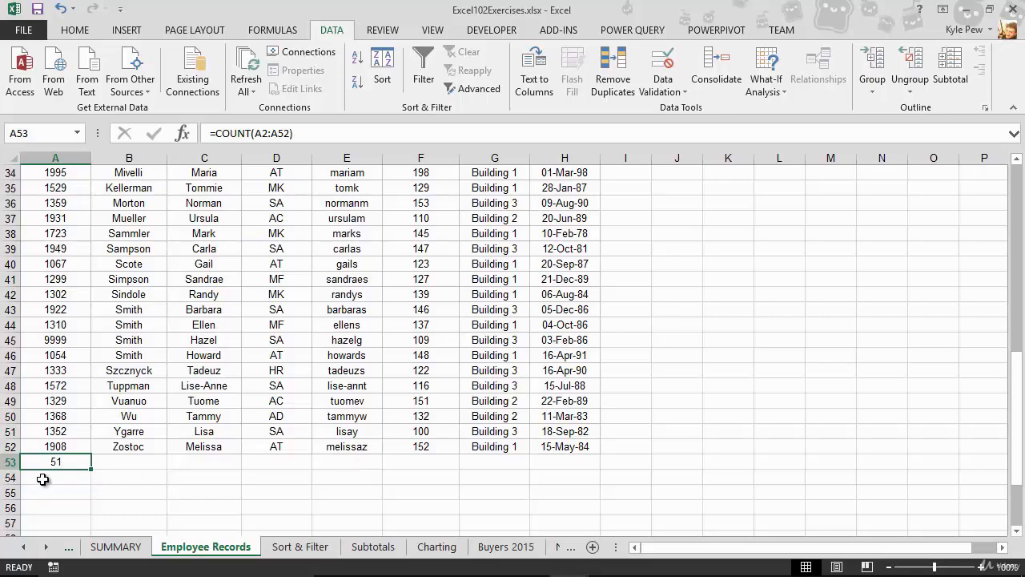
- Turn on filtering for the employee table and filter the Dept column to only AC and AD
{"action": "scroll", "coordinate": [245, 415], "scroll_direction": "up", "scroll_amount": 11}
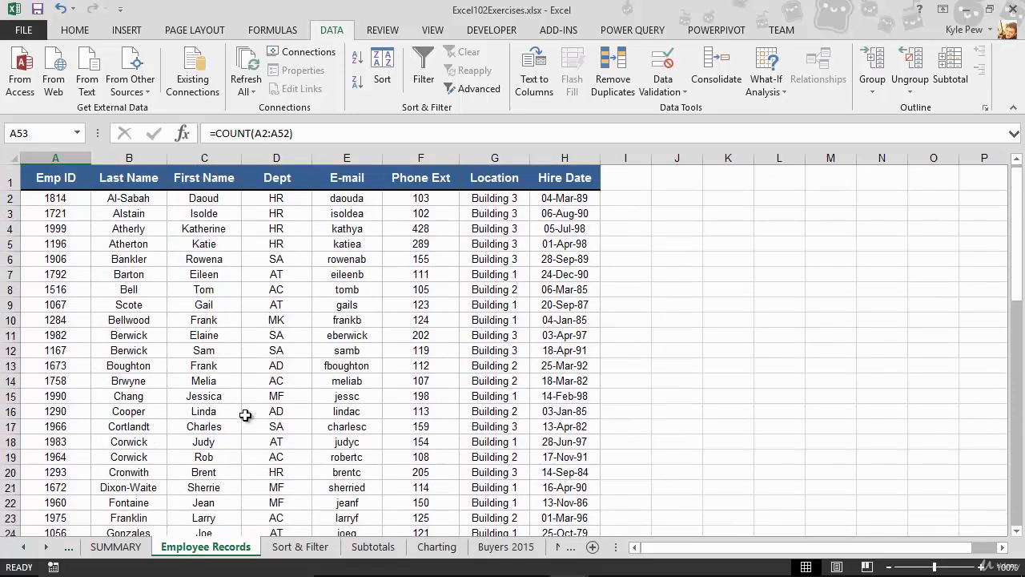
{"action": "left_click", "coordinate": [254, 273]}
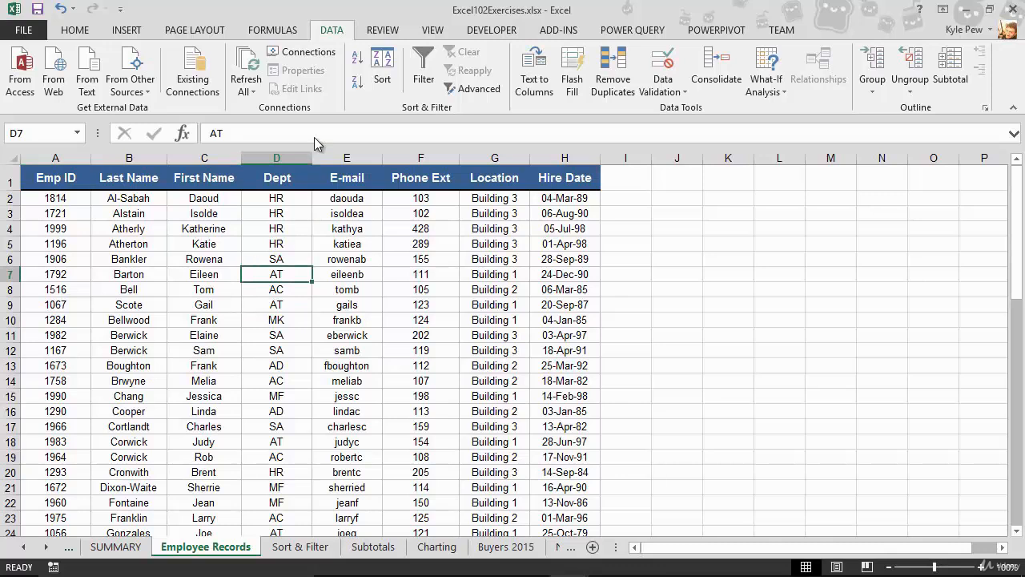
{"action": "left_click", "coordinate": [423, 72]}
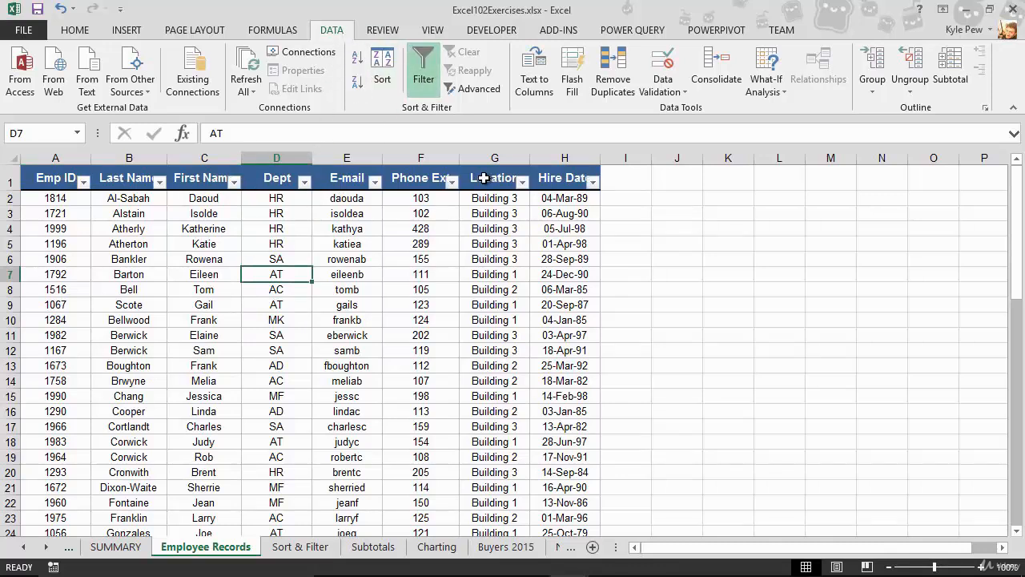
{"action": "left_click", "coordinate": [304, 182]}
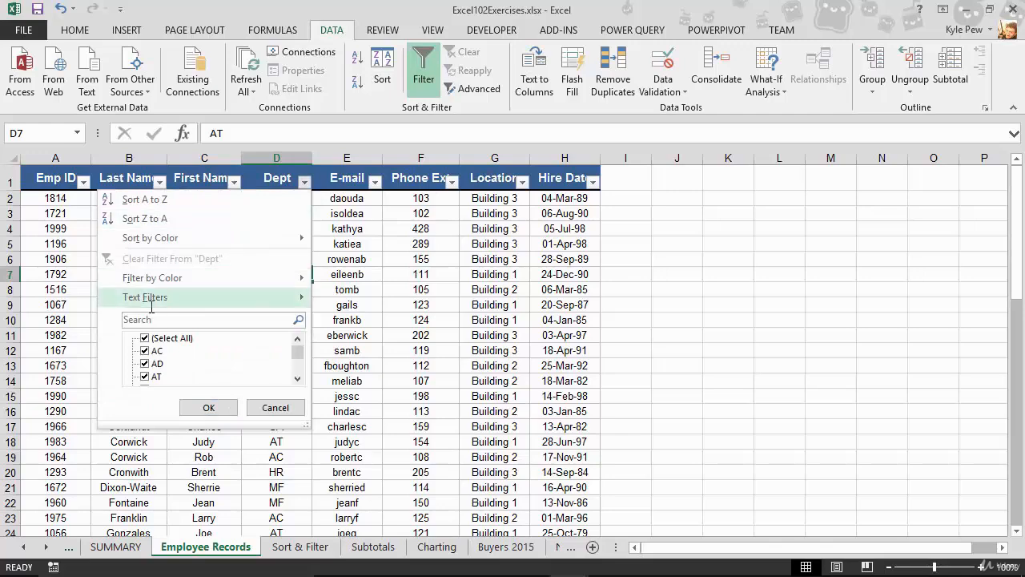
{"action": "left_click", "coordinate": [145, 338]}
{"action": "scroll", "coordinate": [152, 343], "scroll_direction": "down", "scroll_amount": 2}
{"action": "scroll", "coordinate": [150, 344], "scroll_direction": "up", "scroll_amount": 2}
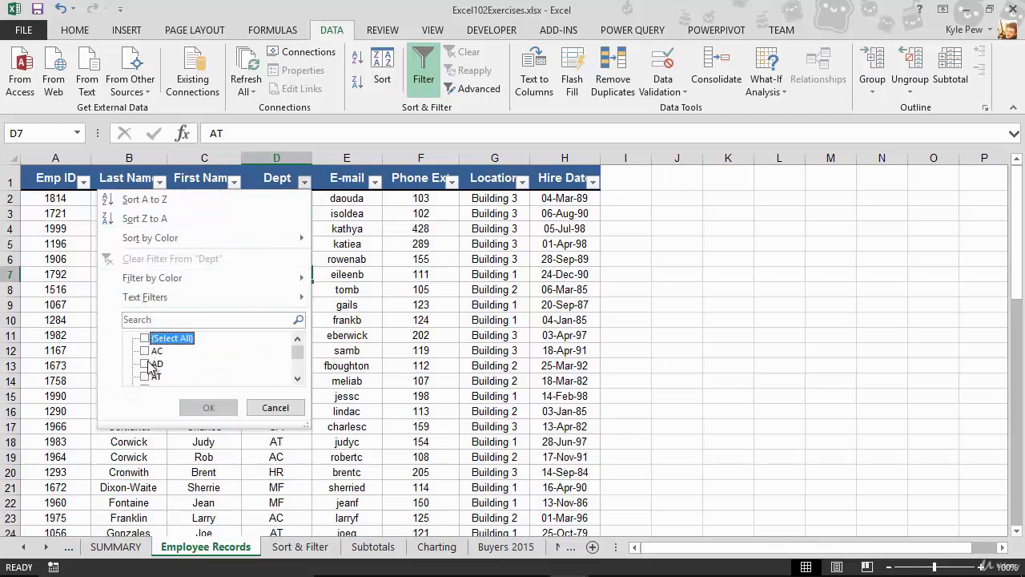
{"action": "left_click", "coordinate": [145, 364]}
{"action": "left_click", "coordinate": [144, 351]}
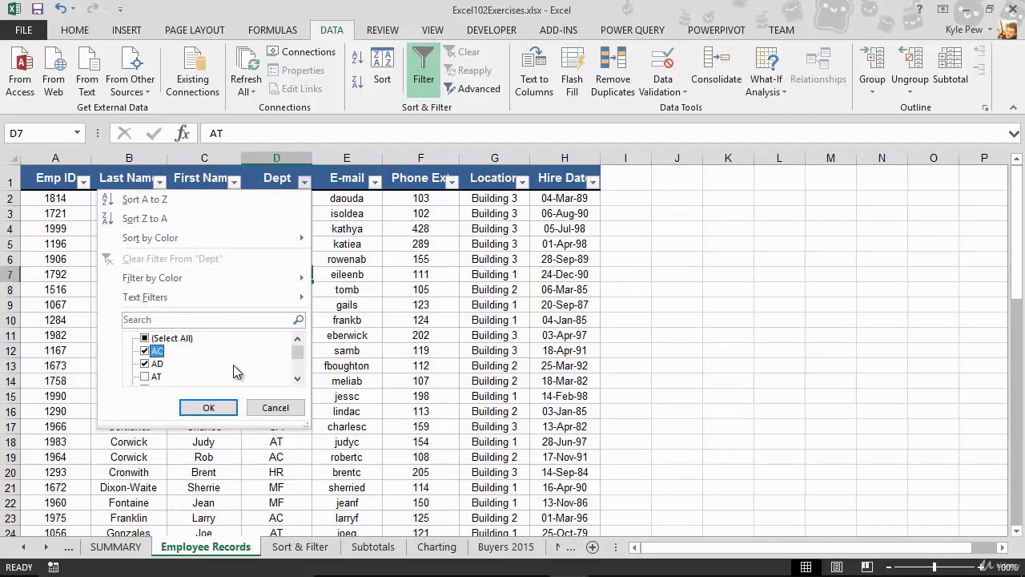
{"action": "left_click", "coordinate": [208, 407]}
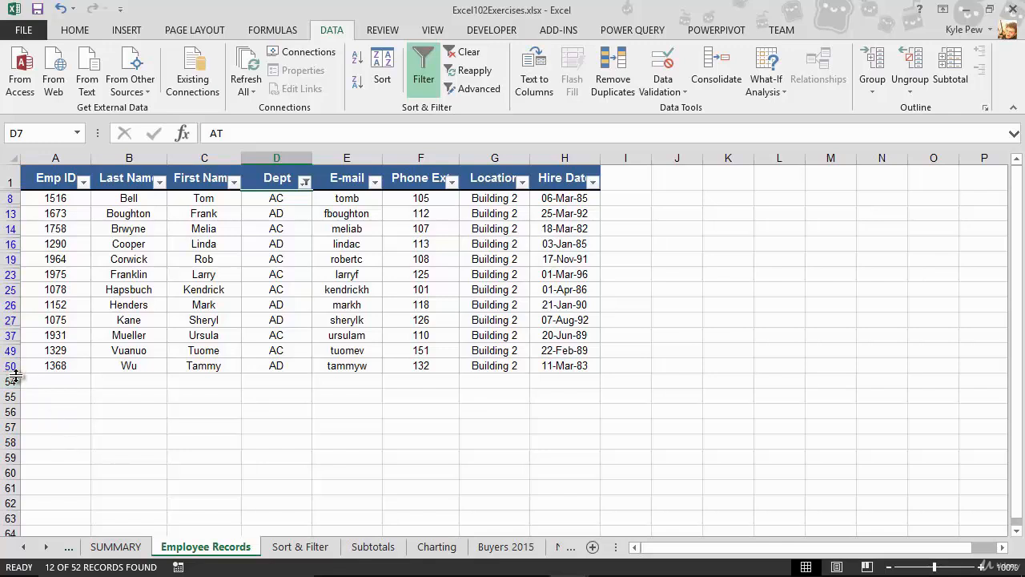
- Unhide row 53 below the filtered records and select its count formula in cell A53
{"action": "left_click_drag", "start_coordinate": [15, 373], "coordinate": [14, 391]}
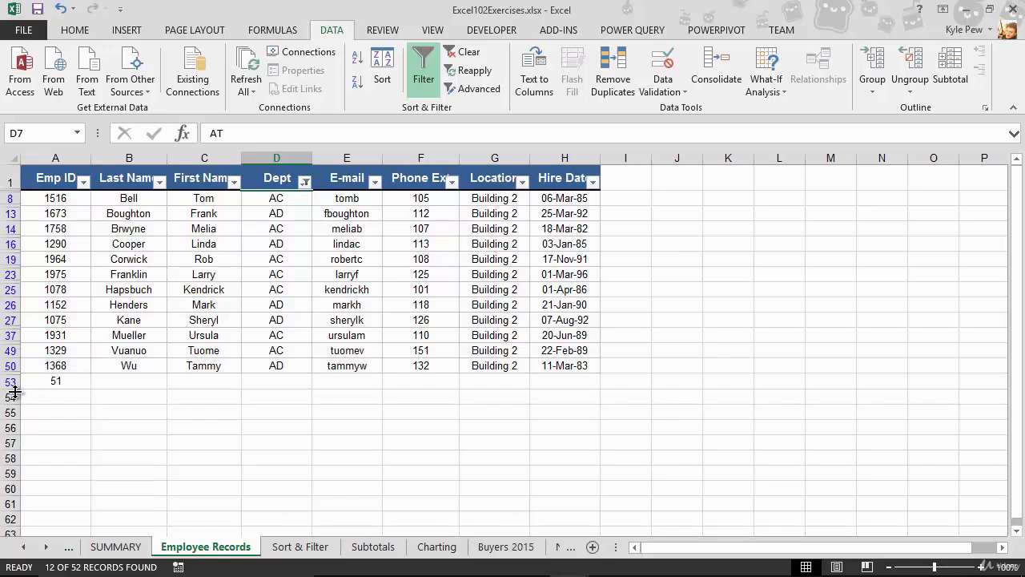
{"action": "left_click", "coordinate": [76, 385]}
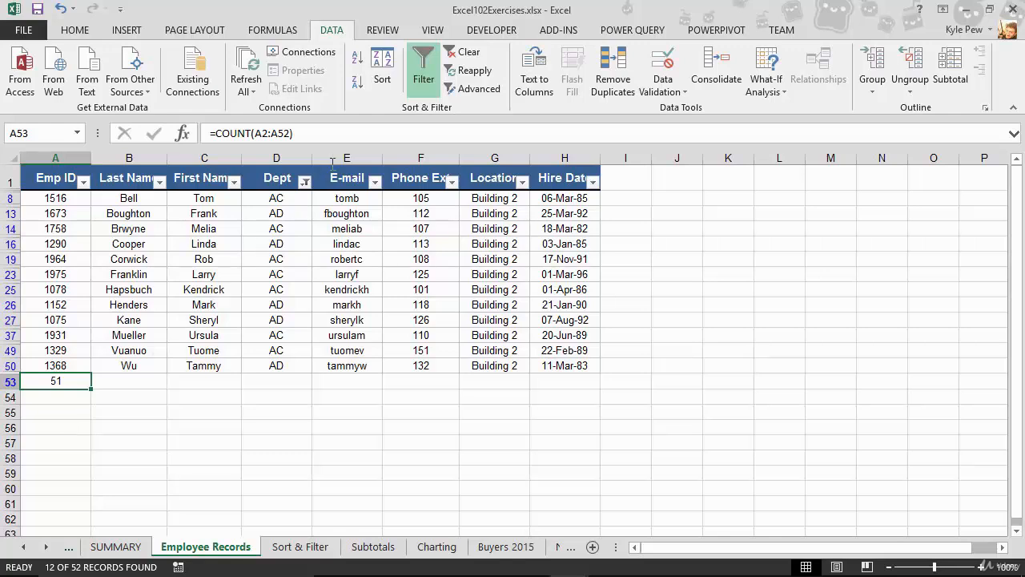
- Turn off filtering on the employee list and delete the count formula from cell A53
{"action": "left_click", "coordinate": [425, 76]}
{"action": "scroll", "coordinate": [119, 338], "scroll_direction": "down", "scroll_amount": 9}
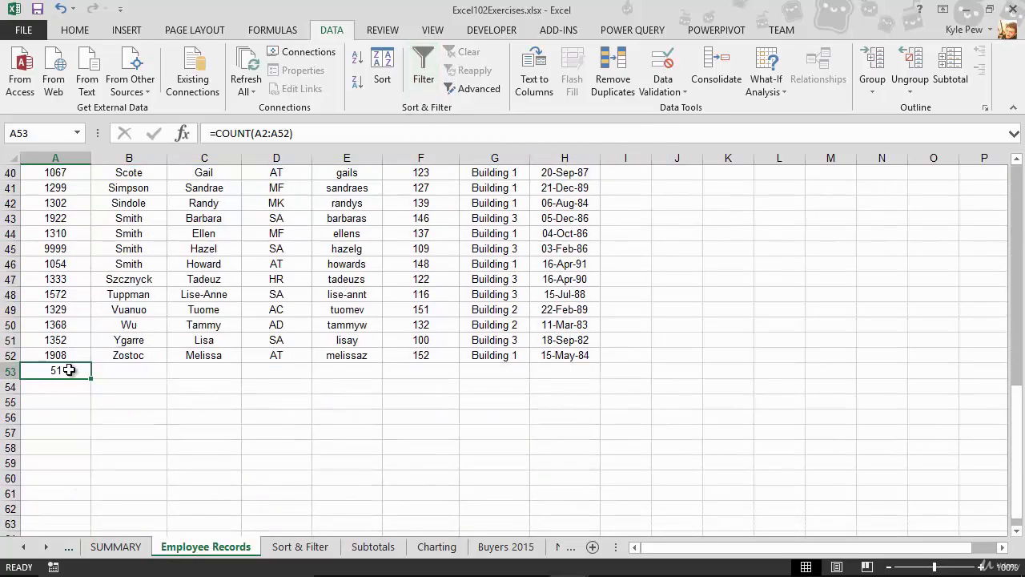
{"action": "key", "text": "Delete"}
{"action": "scroll", "coordinate": [70, 365], "scroll_direction": "up", "scroll_amount": 13}
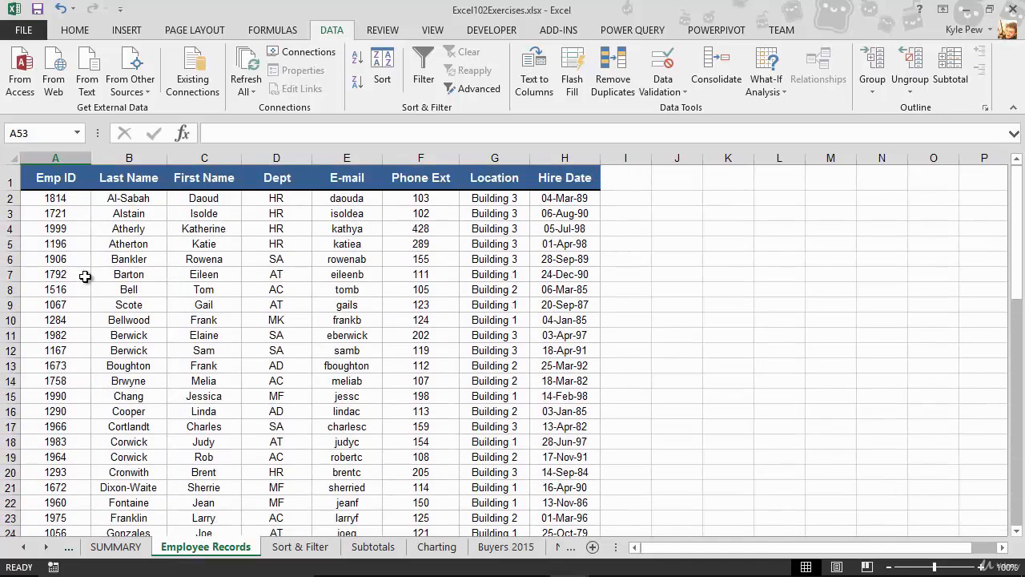
- Format the employee list A1:H52 as a table with headers, using Table Style Medium 16
{"action": "left_click", "coordinate": [76, 226]}
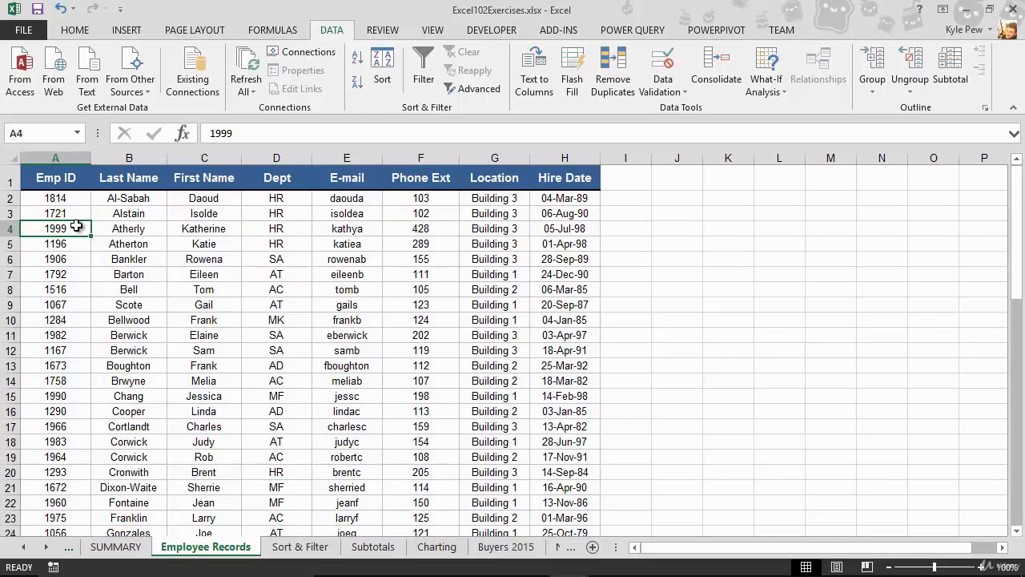
{"action": "left_click", "coordinate": [269, 350]}
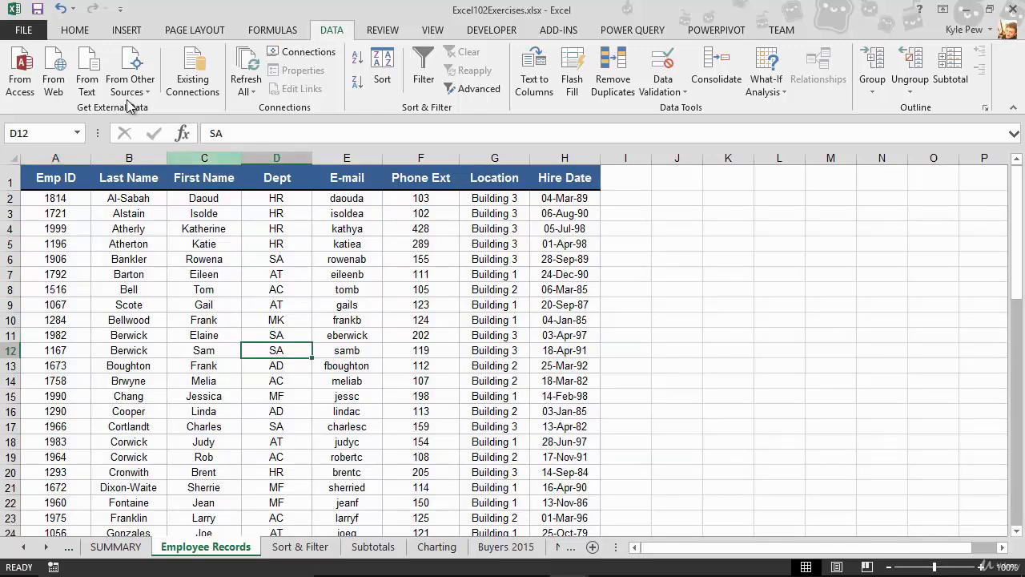
{"action": "left_click", "coordinate": [74, 30]}
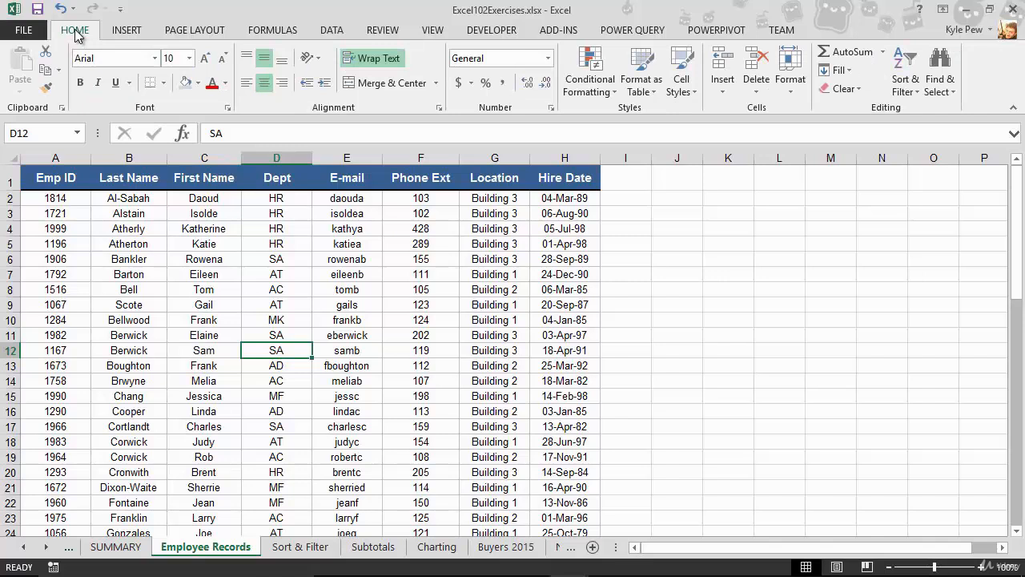
{"action": "left_click", "coordinate": [646, 95]}
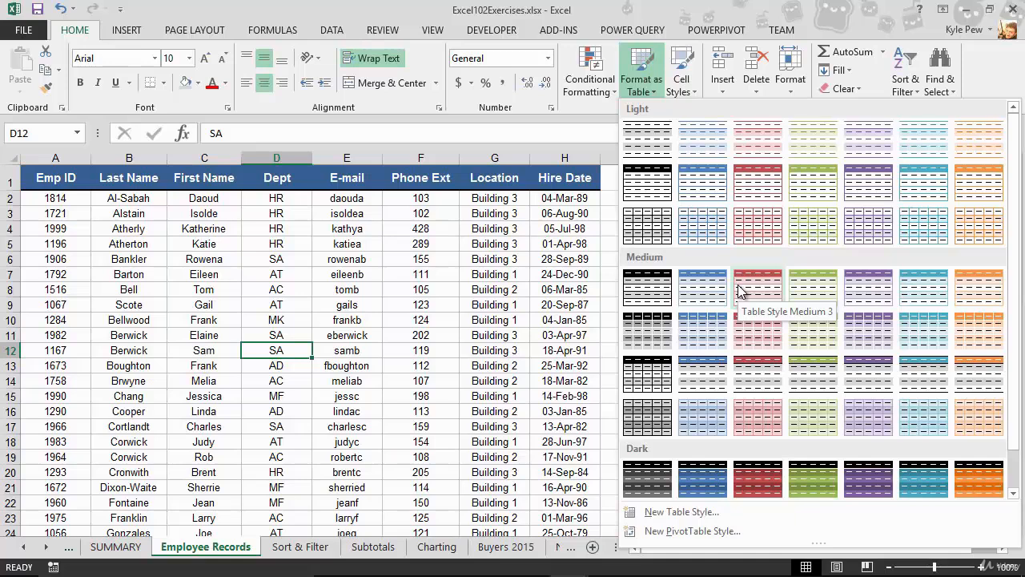
{"action": "left_click", "coordinate": [705, 380]}
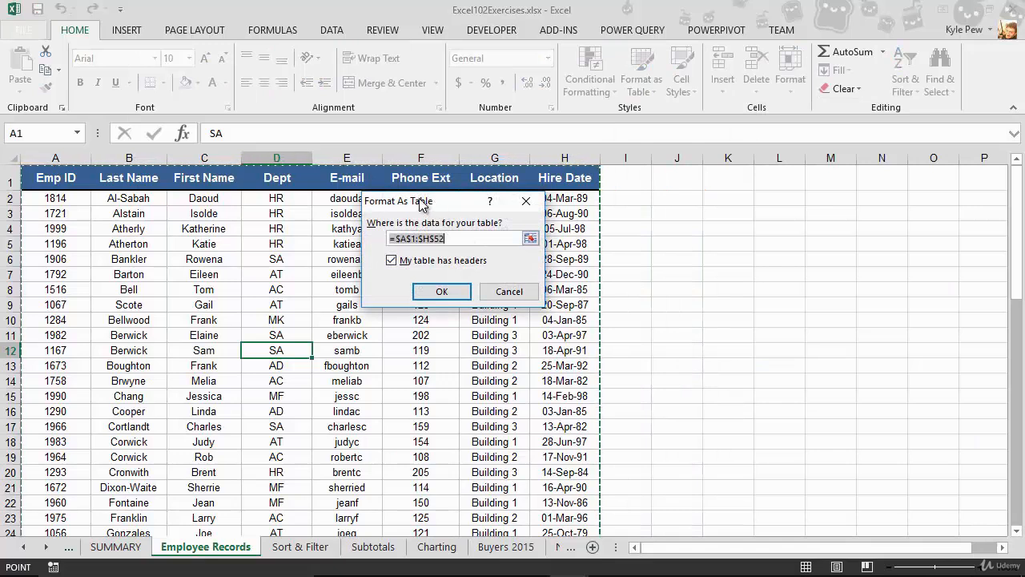
{"action": "left_click_drag", "start_coordinate": [421, 204], "coordinate": [309, 209]}
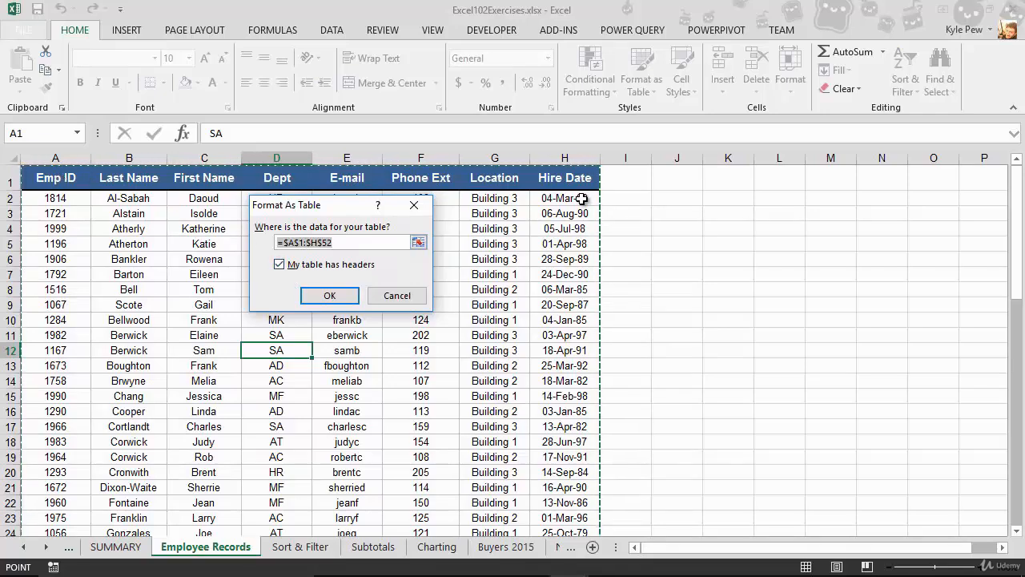
{"action": "left_click", "coordinate": [330, 296]}
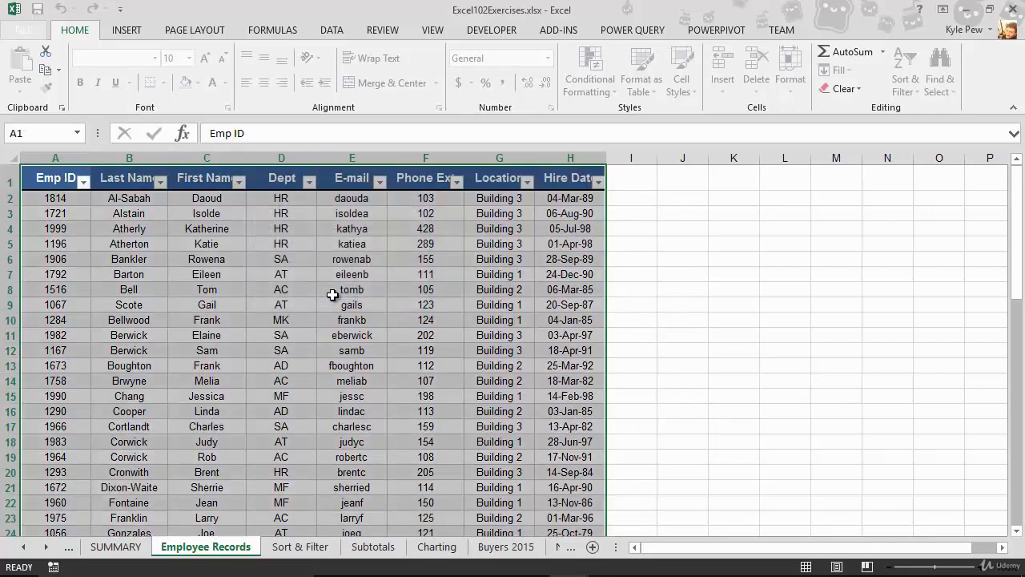
- Add a total row to the table and view the functions available for the Hire Date total
{"action": "left_click", "coordinate": [290, 294]}
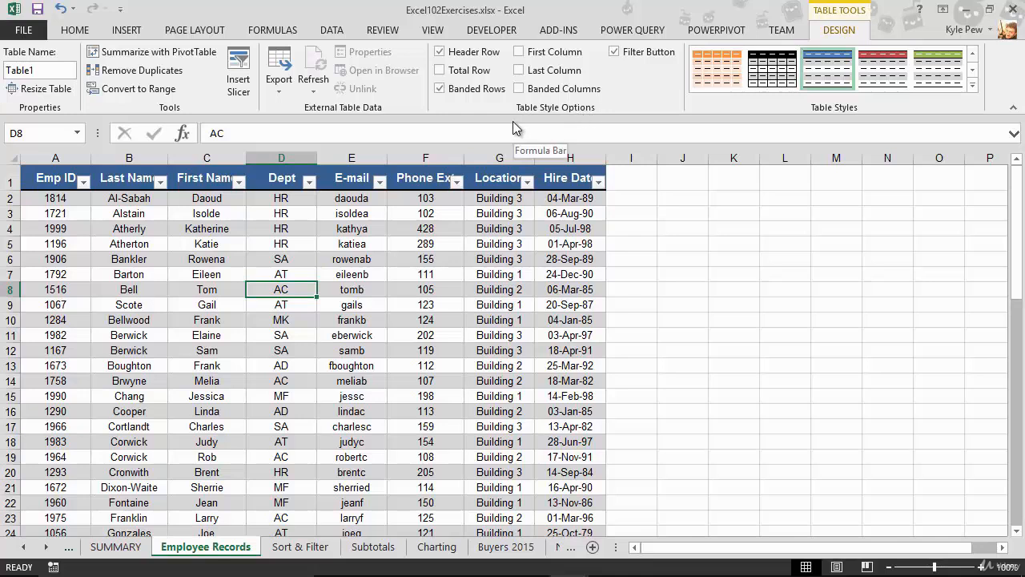
{"action": "left_click", "coordinate": [440, 71]}
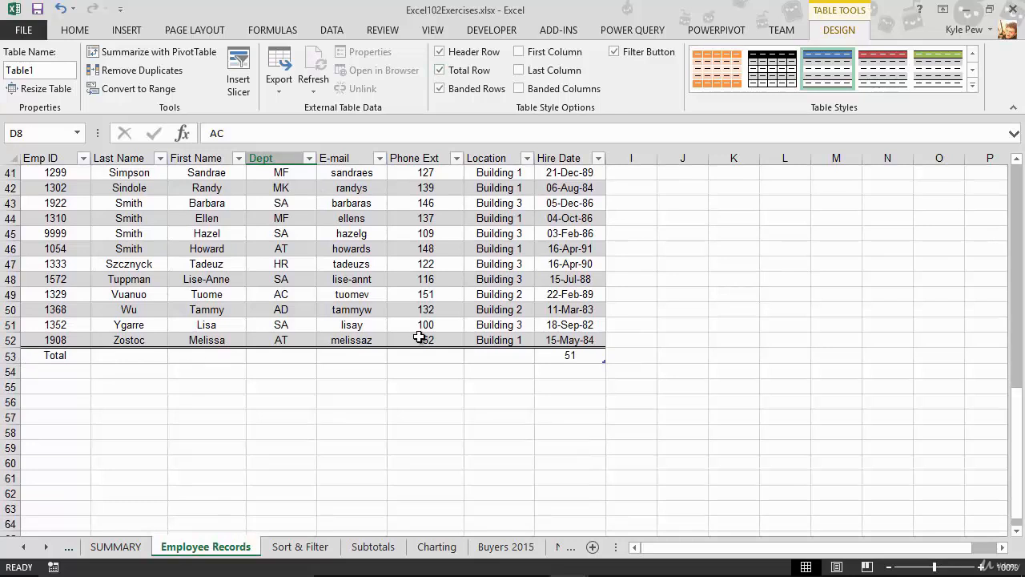
{"action": "left_click", "coordinate": [570, 356]}
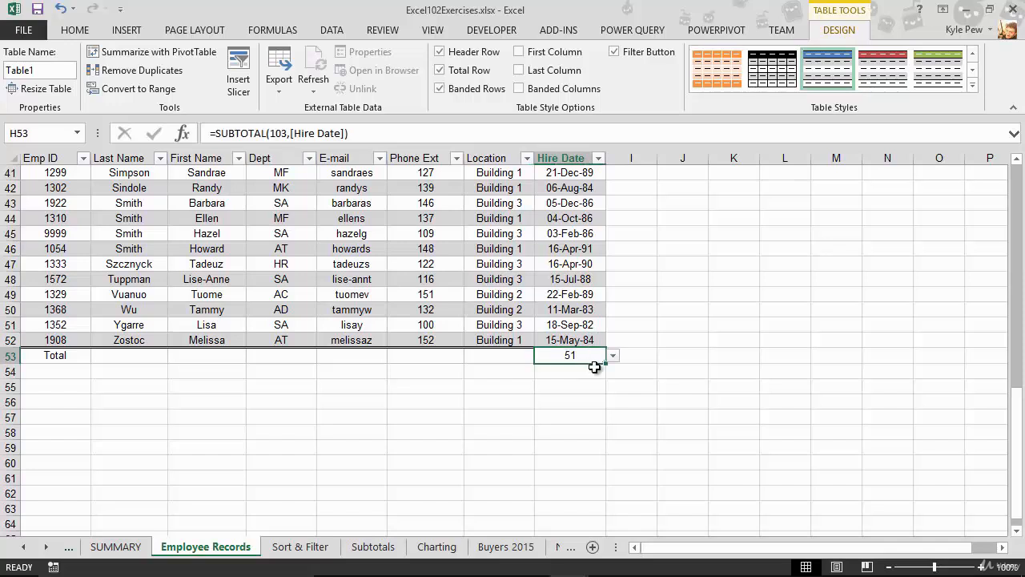
{"action": "left_click", "coordinate": [612, 355]}
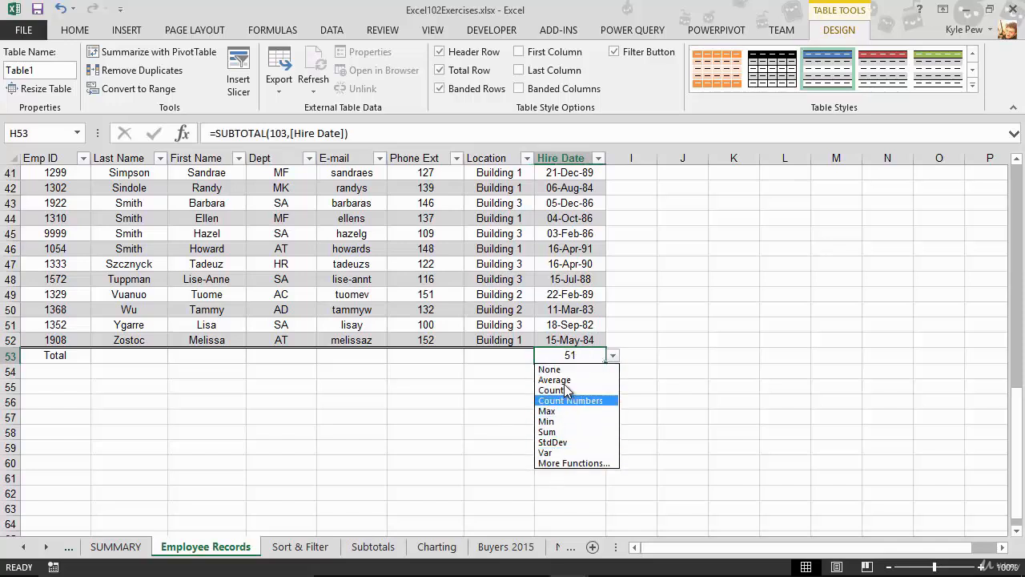
{"action": "left_click", "coordinate": [432, 352]}
- Try a Sum total for the Phone Ext column in the total row and clear it again
{"action": "left_click", "coordinate": [421, 357]}
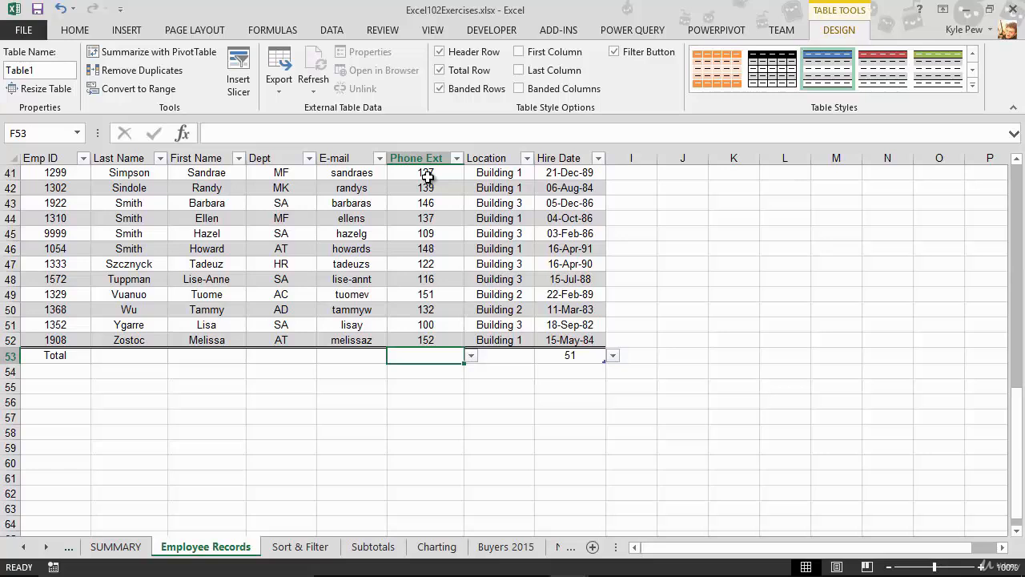
{"action": "left_click", "coordinate": [471, 355]}
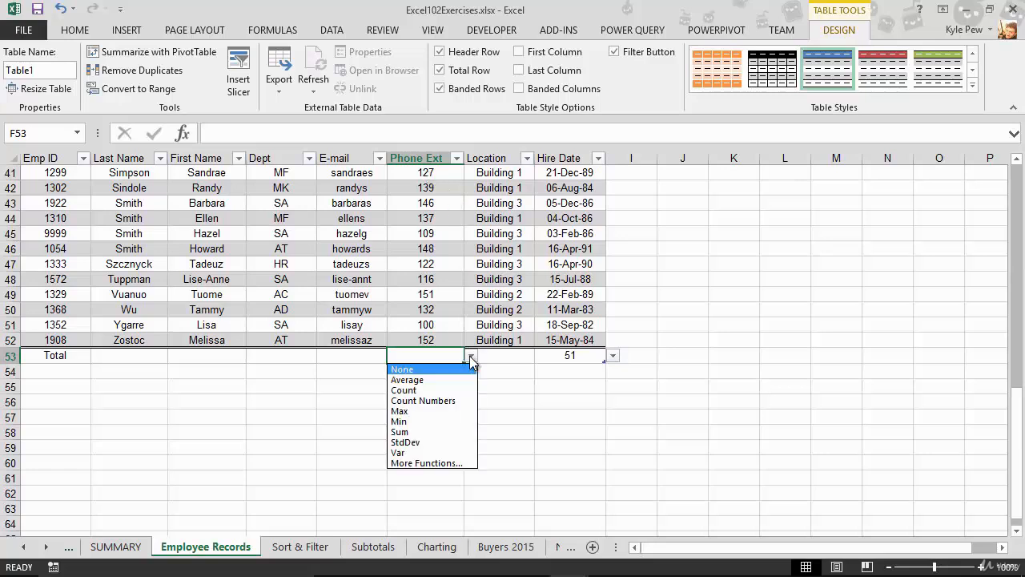
{"action": "left_click", "coordinate": [414, 432]}
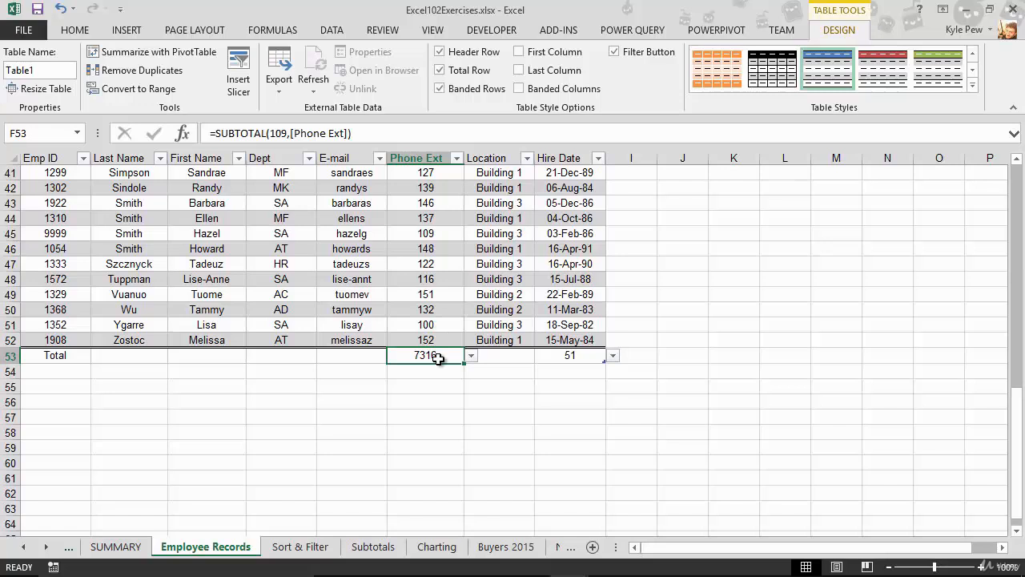
{"action": "key", "text": "Delete"}
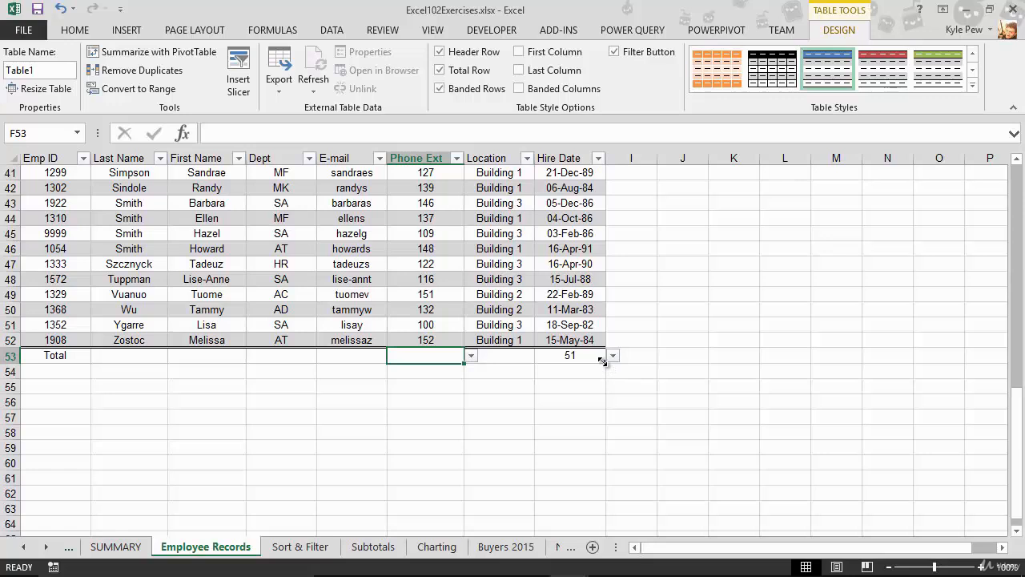
- Extend the table so its total row sits in row 62, and enter a new employee's ID, last name and first name in row 53
{"action": "left_click_drag", "start_coordinate": [602, 361], "coordinate": [602, 493]}
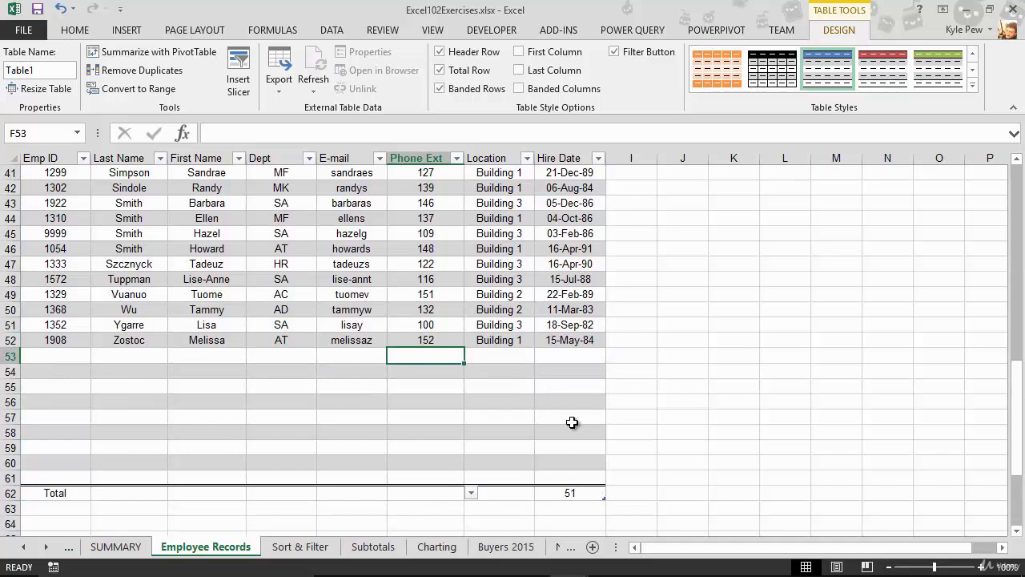
{"action": "left_click", "coordinate": [59, 360]}
{"action": "type", "text": "3000"}
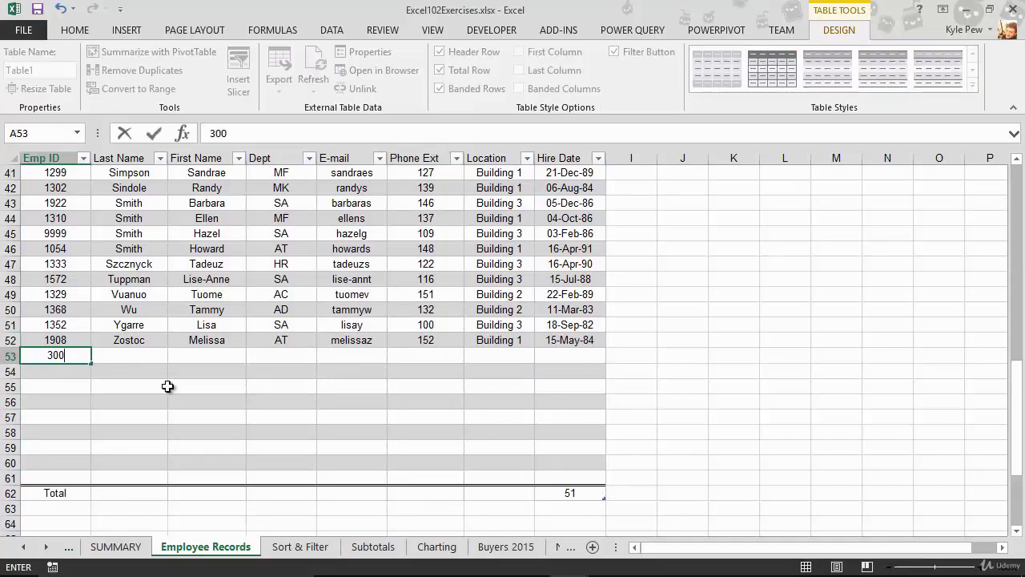
{"action": "key", "text": "Tab"}
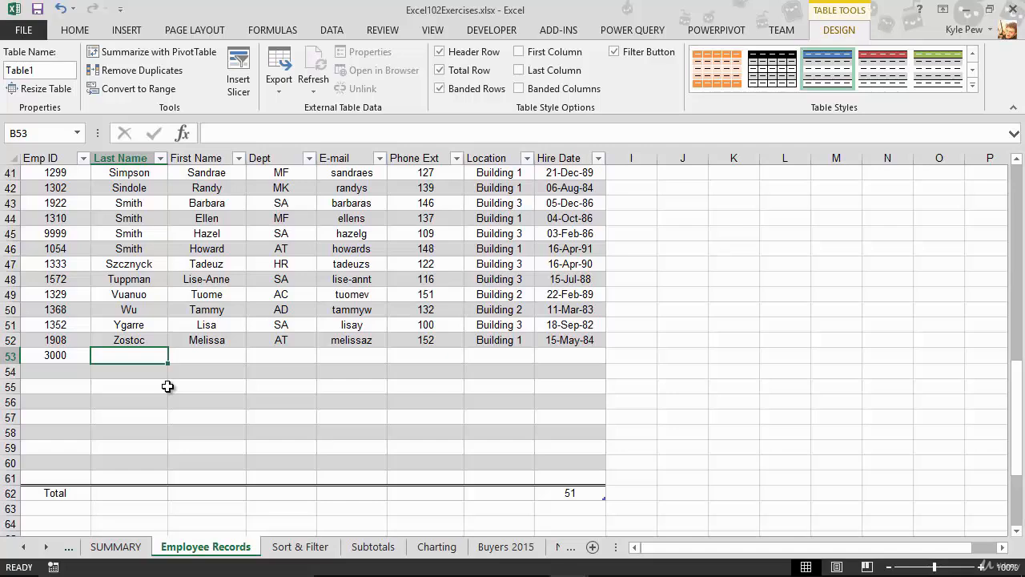
{"action": "type", "text": "Smith"}
{"action": "key", "text": "Tab"}
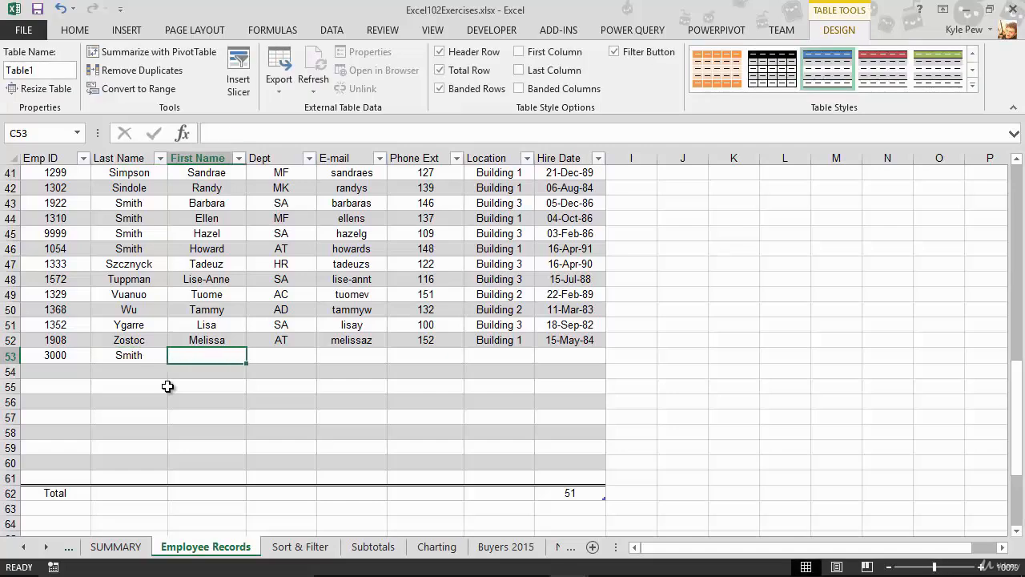
{"action": "type", "text": "Joe"}
{"action": "key", "text": "Tab"}
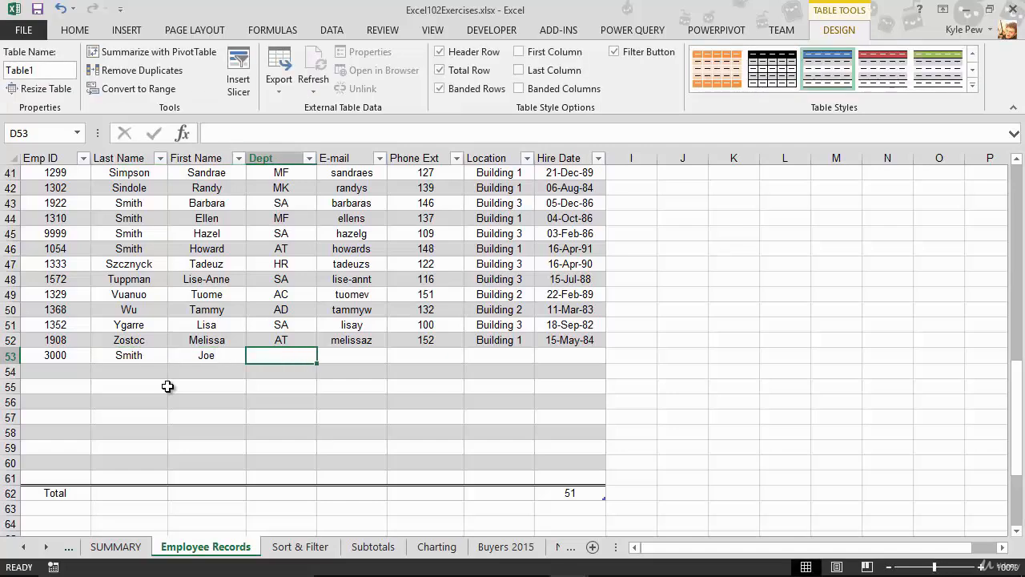
- Complete the new employee record in row 53 with department HR and hire date 1/1/2016, leaving e-mail, phone extension and location blank
{"action": "type", "text": "HR"}
{"action": "key", "text": "Tab"}
{"action": "key", "text": "Tab"}
{"action": "key", "text": "Tab"}
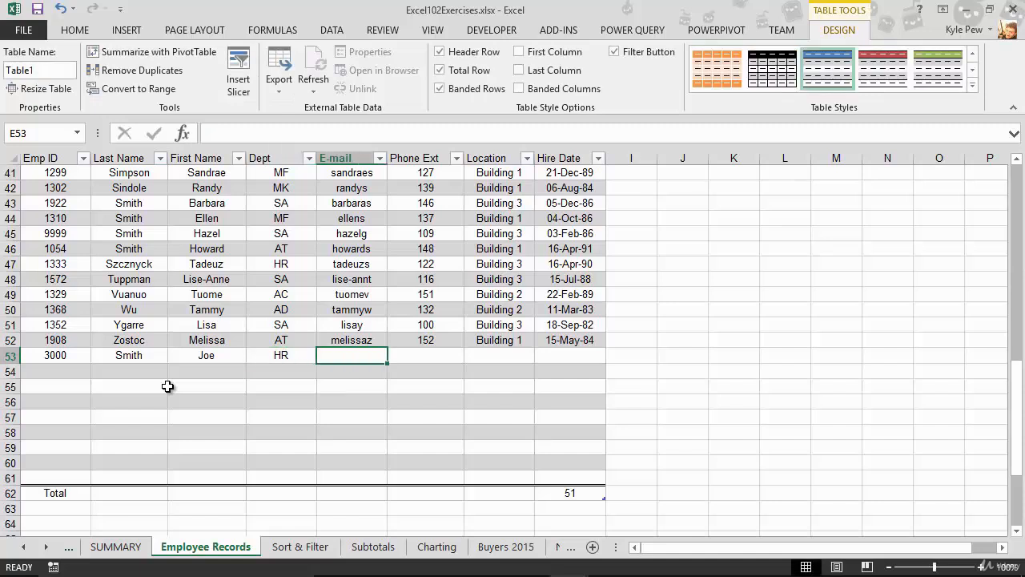
{"action": "key", "text": "Tab"}
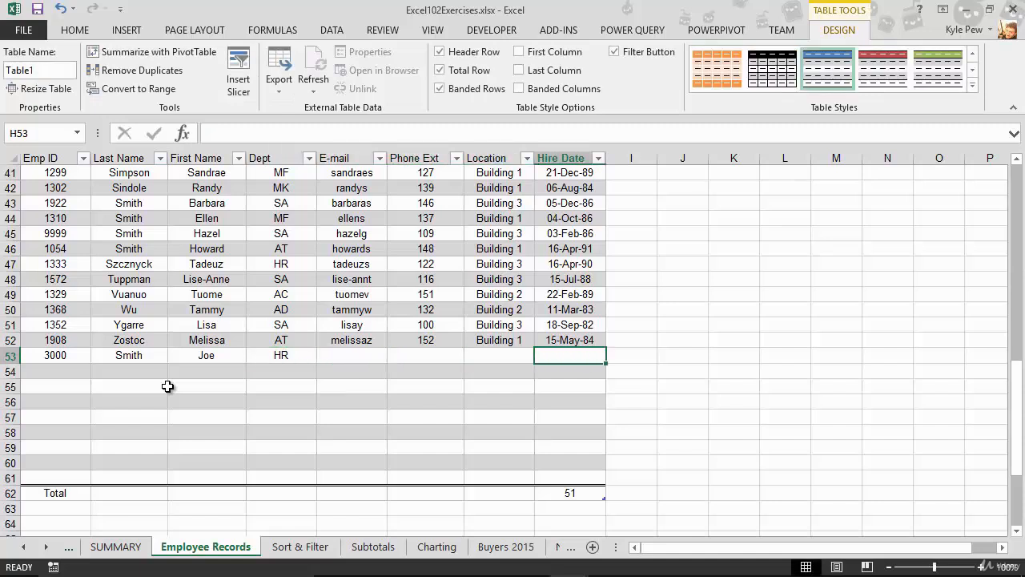
{"action": "type", "text": "1/1/2016"}
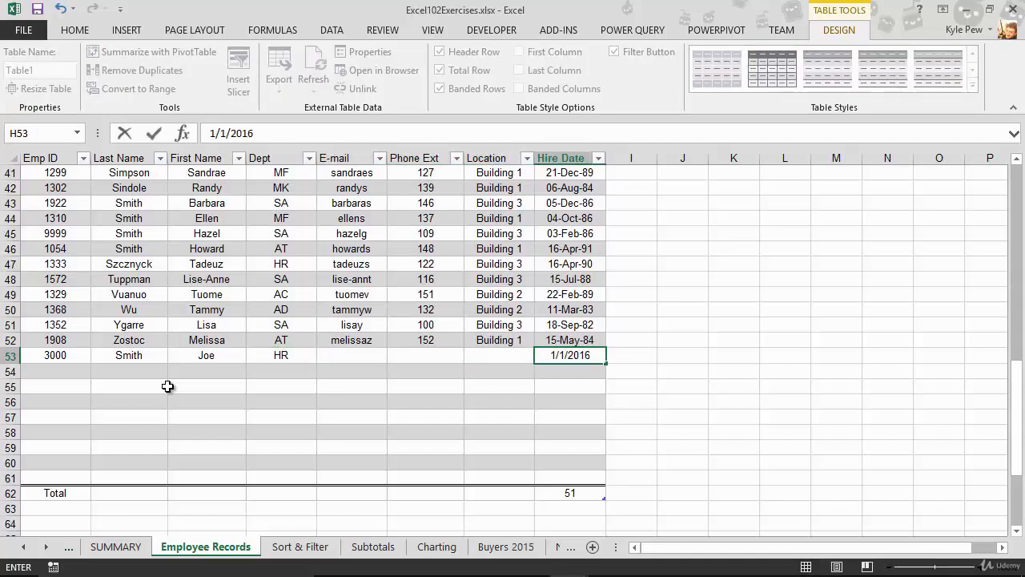
{"action": "key", "text": "Tab"}
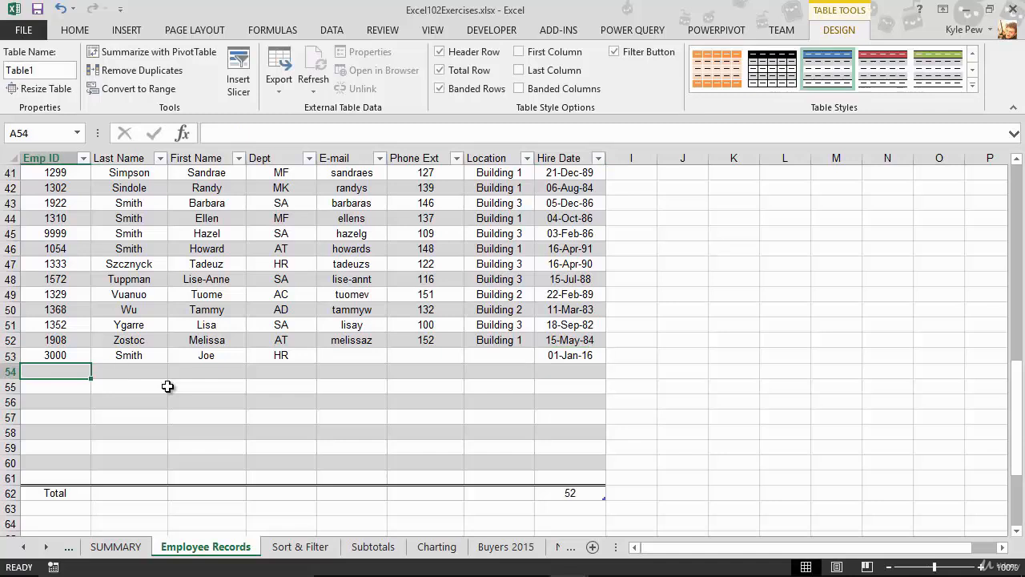